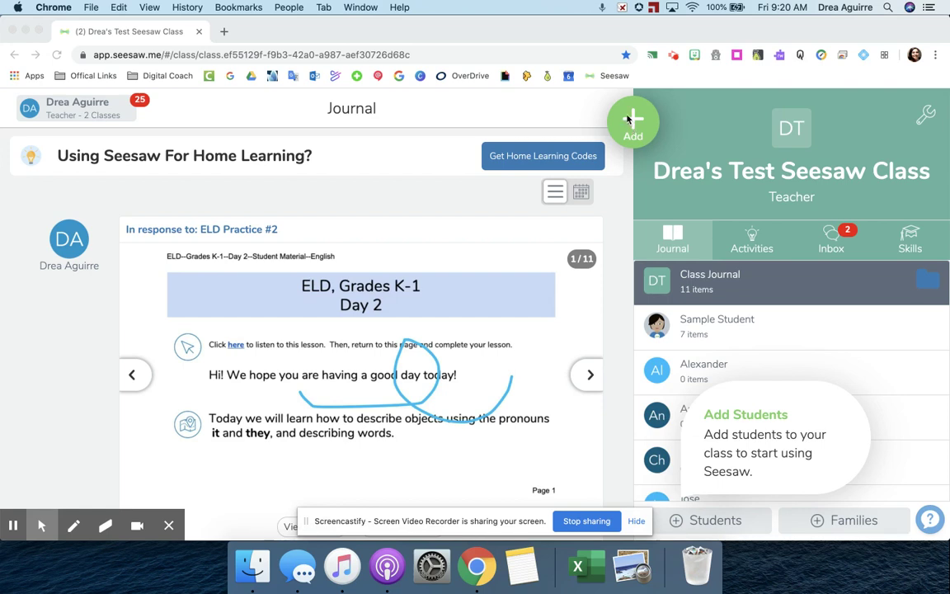
# Start a new class announcement addressed to All Students (6).
pyautogui.click(632, 128)
pyautogui.click(632, 125)
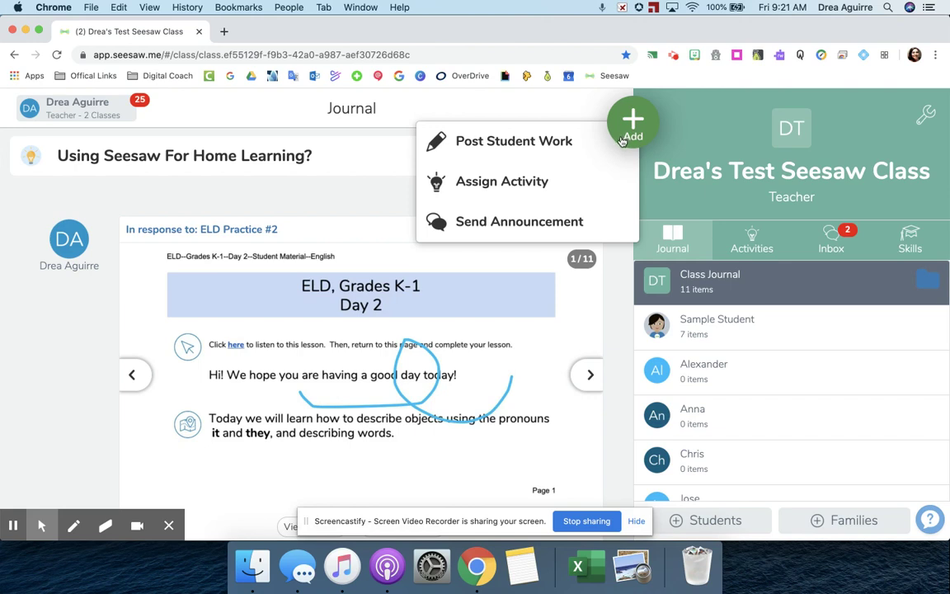
pyautogui.click(560, 216)
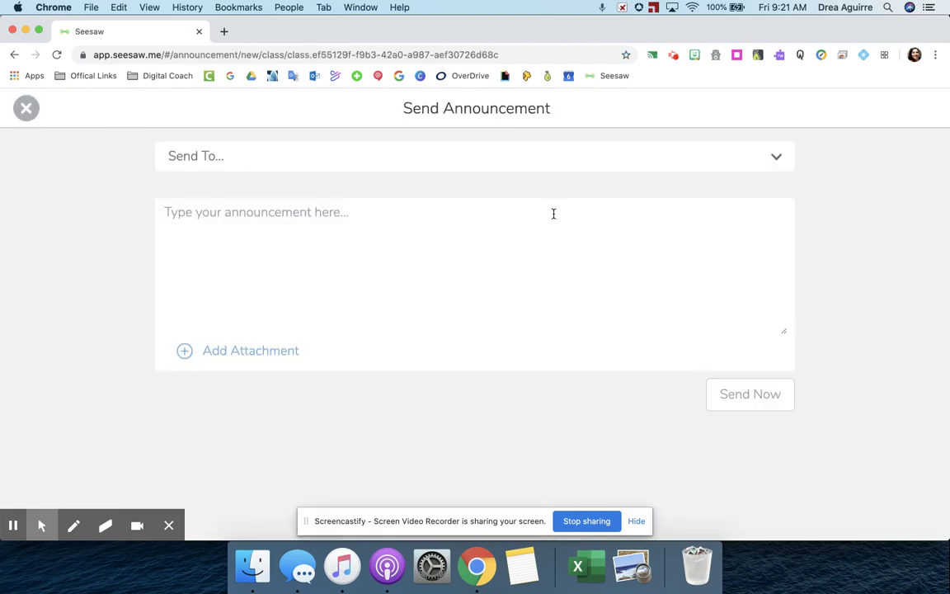
pyautogui.click(441, 160)
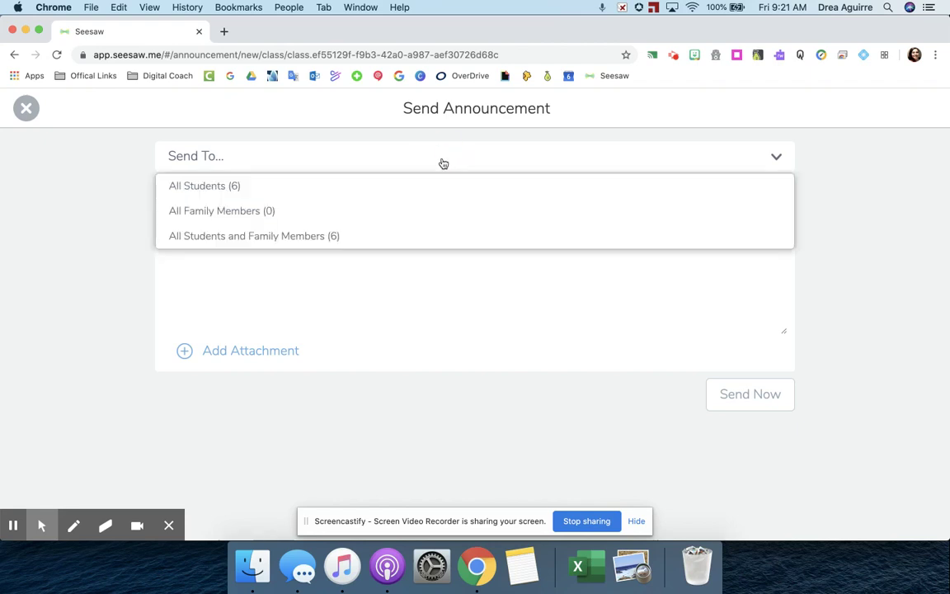
pyautogui.click(390, 185)
# Write 'Happy Friday kiddos! Please watch this video today and then talk to your parent/guardian about the questions in the video!'.
pyautogui.click(284, 239)
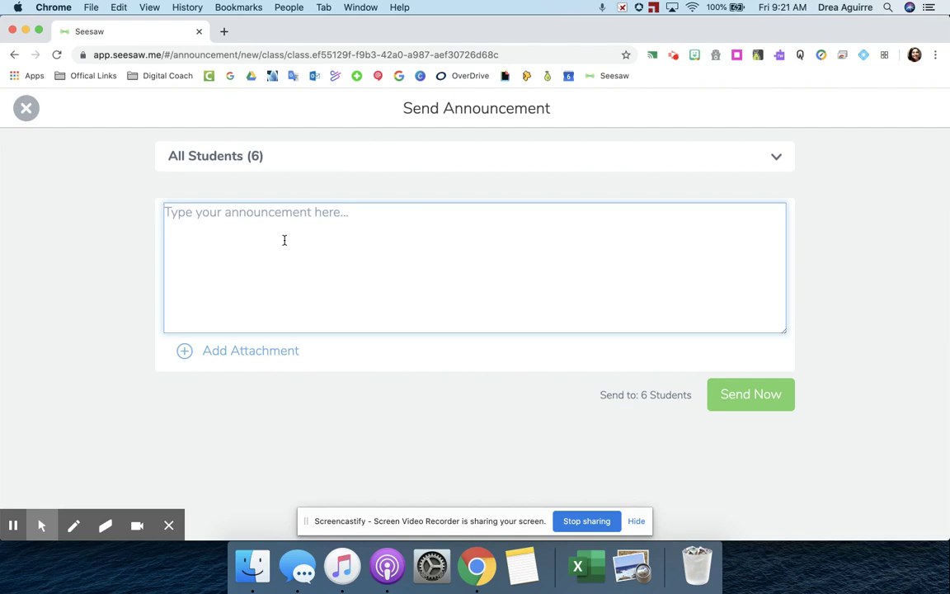
pyautogui.write('Happy')
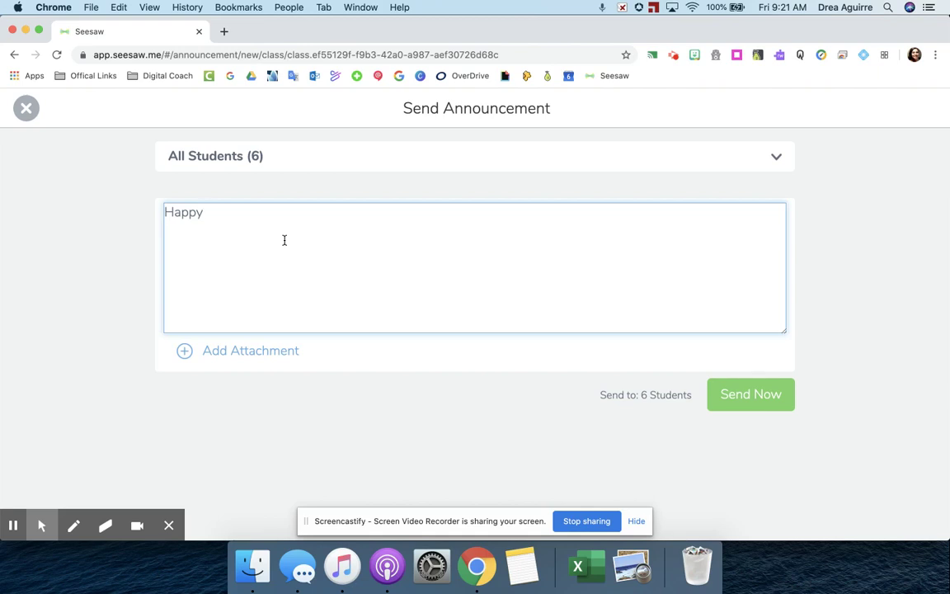
pyautogui.write('Friday kiddos! ')
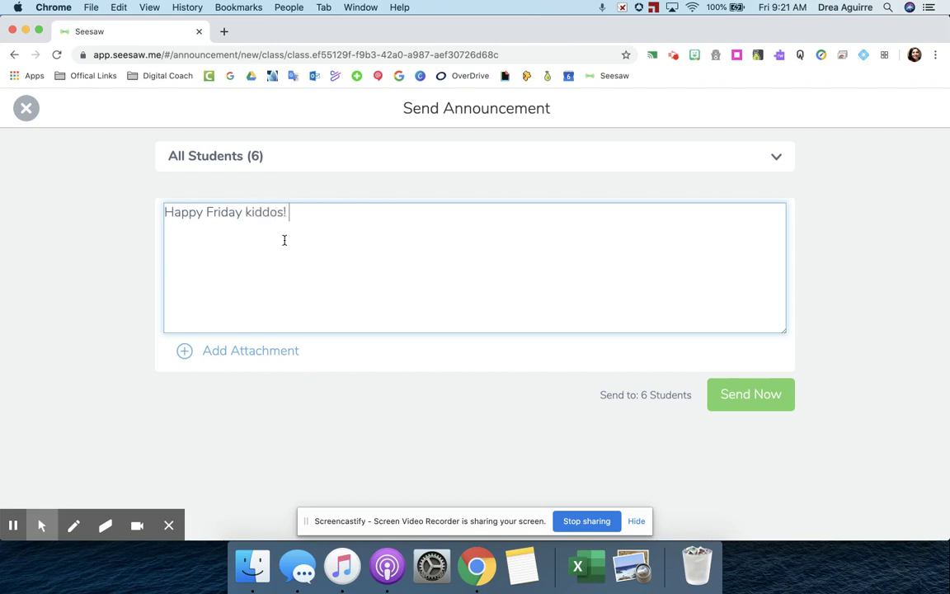
pyautogui.write('Please watch this ')
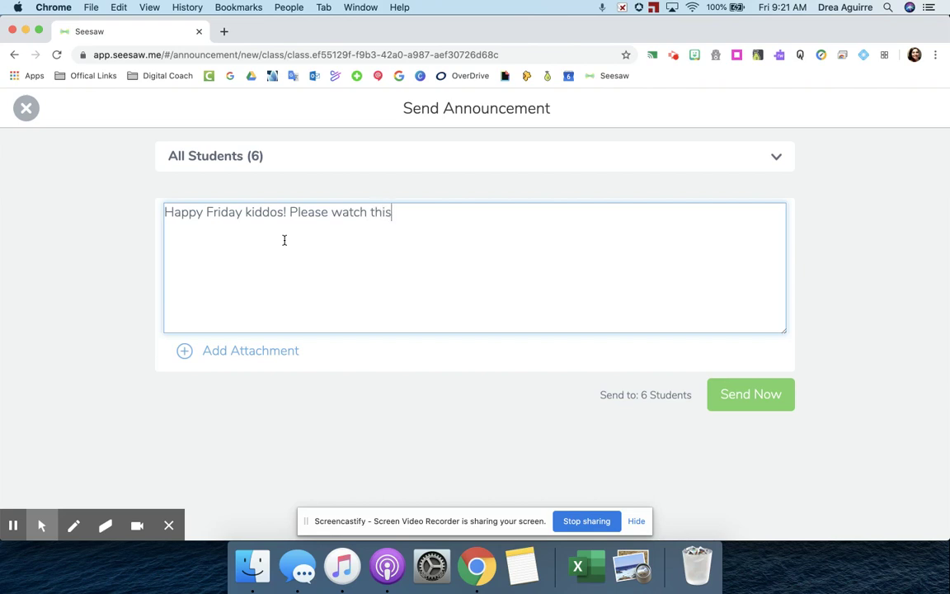
pyautogui.write('video toda')
pyautogui.write('y')
pyautogui.write(' and')
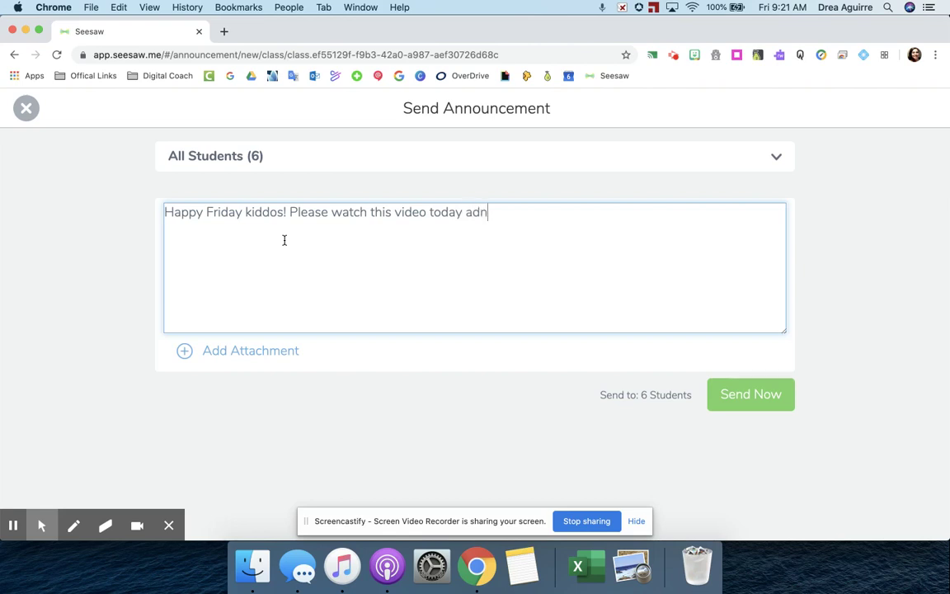
pyautogui.press('BackSpace')
pyautogui.write('d then talk to your')
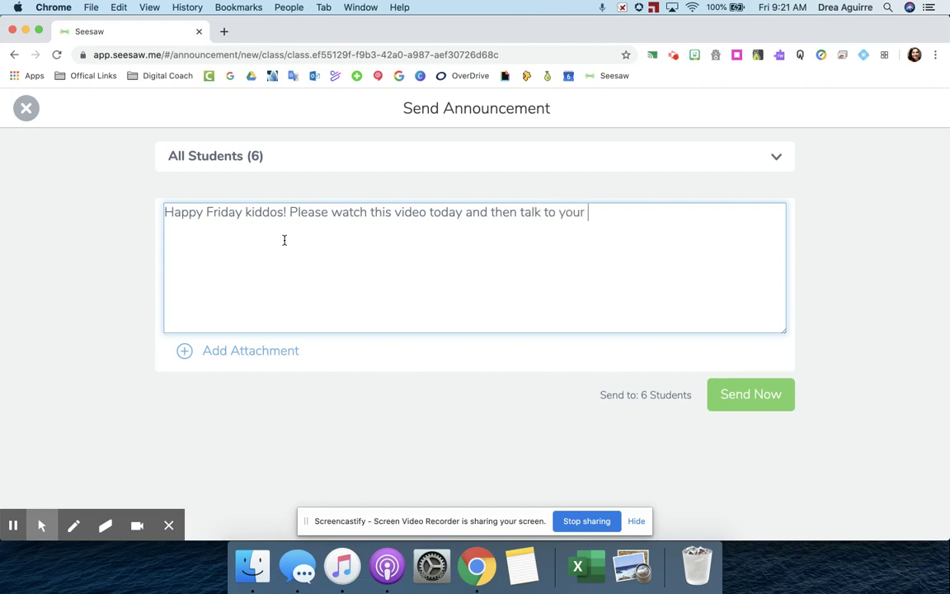
pyautogui.write(' parent/guardian')
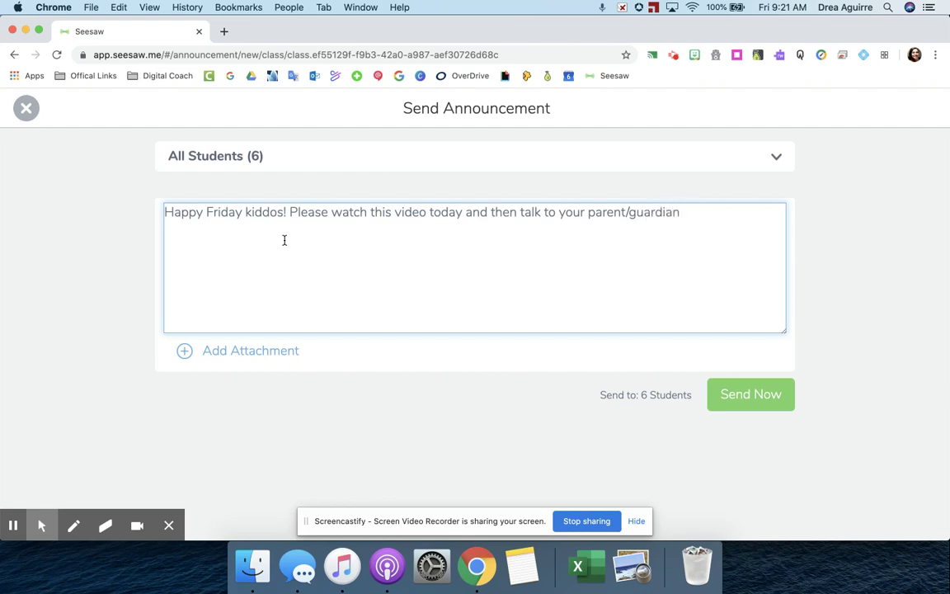
pyautogui.write(' about')
pyautogui.write(' the question')
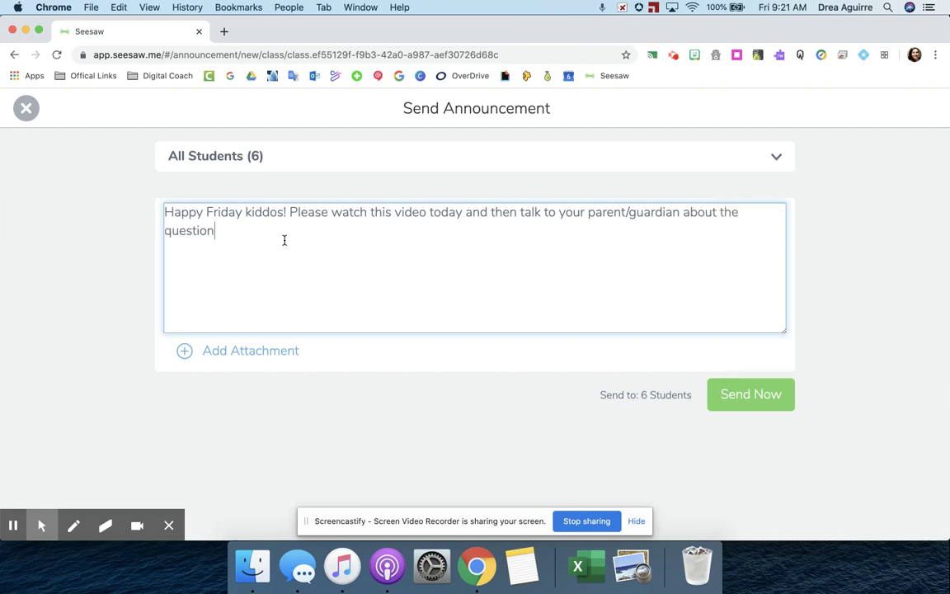
pyautogui.write('s in the video!')
# Choose an Upload attachment for the announcement and dismiss the screen-sharing notice.
pyautogui.click(267, 356)
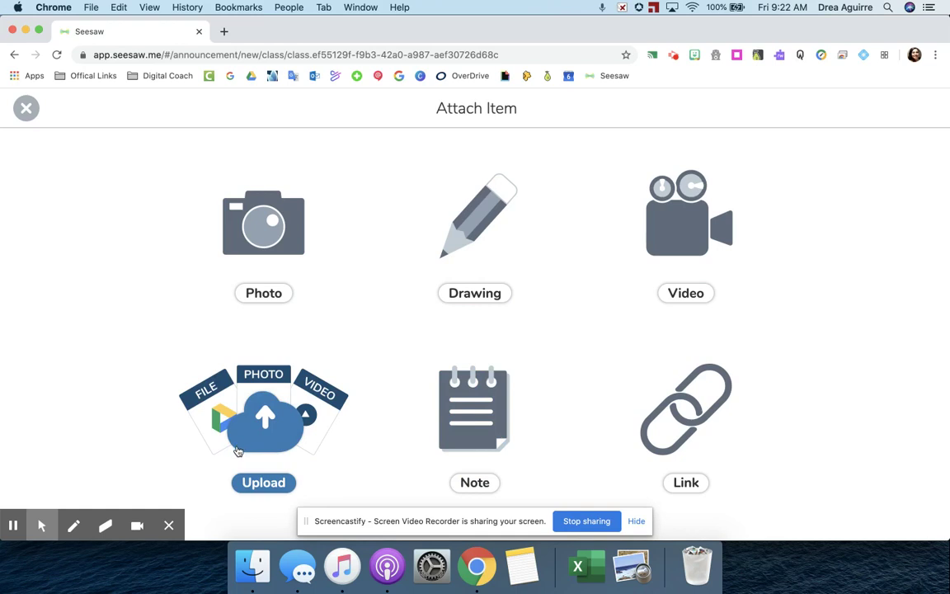
pyautogui.click(237, 450)
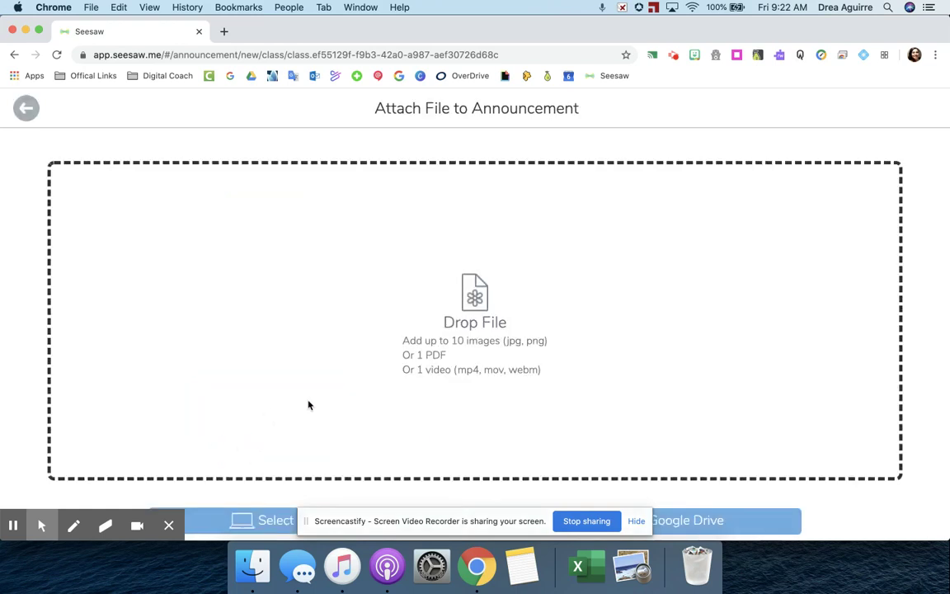
pyautogui.scroll(-1, 307, 405)
pyautogui.scroll(1, 363, 445)
pyautogui.click(637, 522)
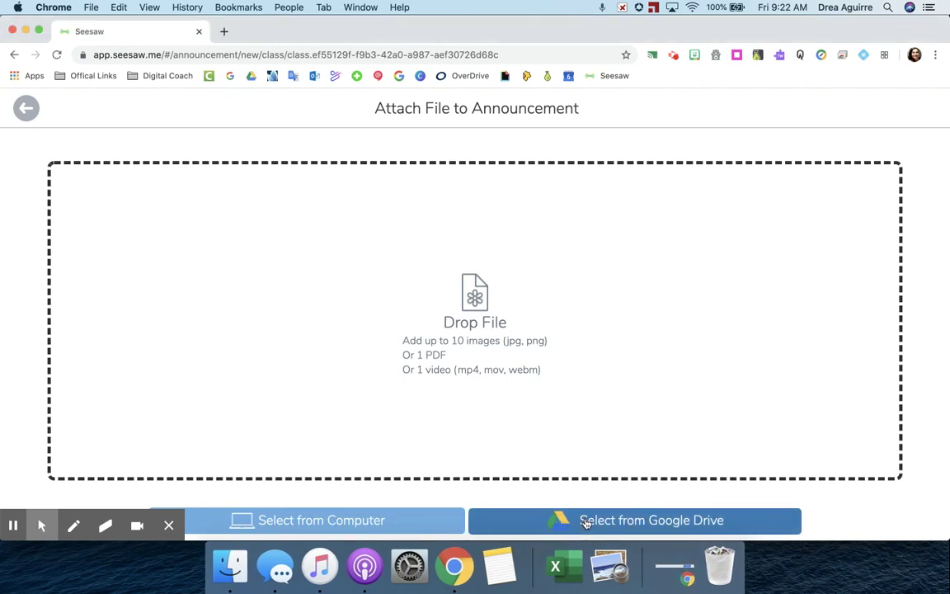
# Search Google Drive for 'Screencastify' and attach 'Using drawing tools with Slides.webm'.
pyautogui.click(586, 522)
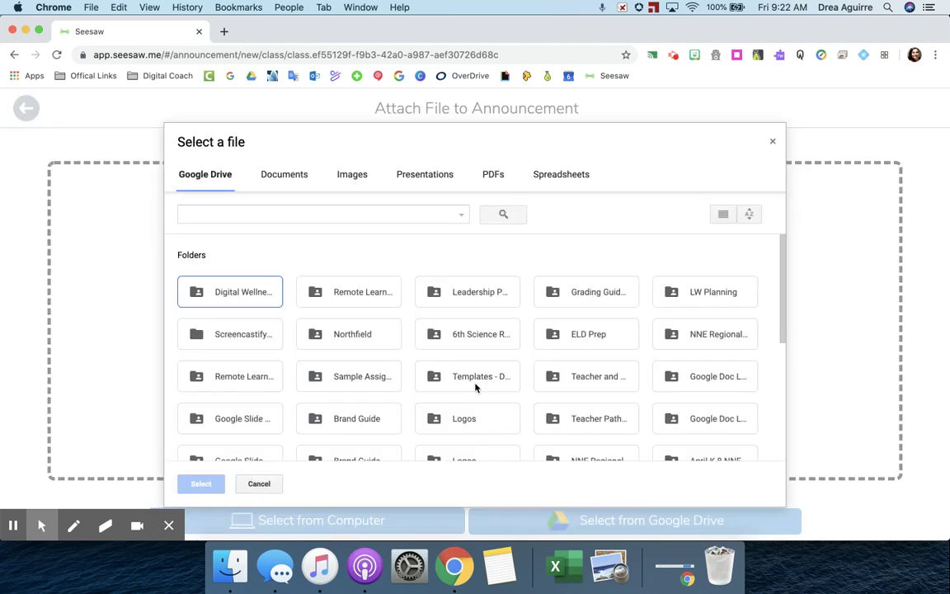
pyautogui.scroll(-1, 385, 326)
pyautogui.scroll(-5, 385, 326)
pyautogui.scroll(-1, 385, 325)
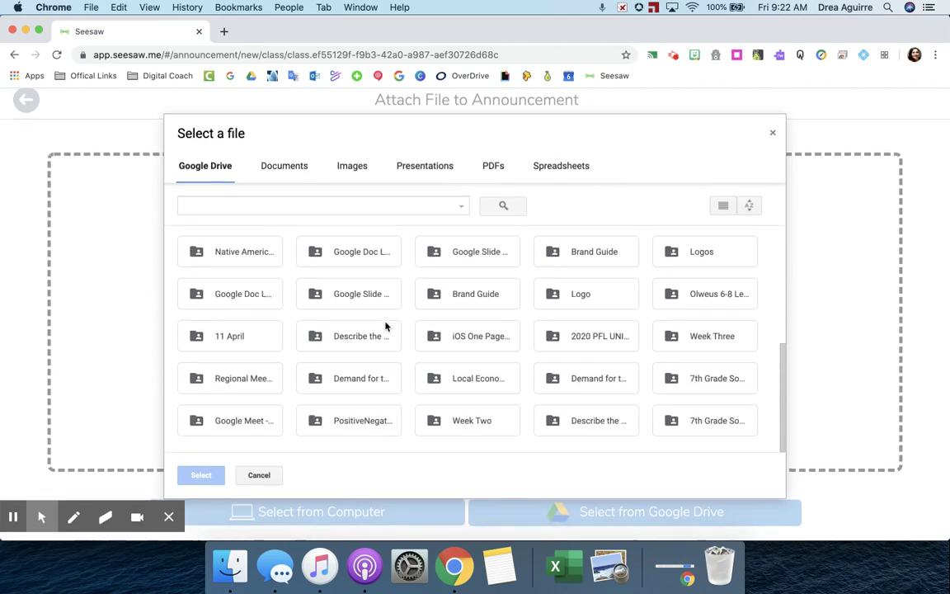
pyautogui.scroll(5, 366, 339)
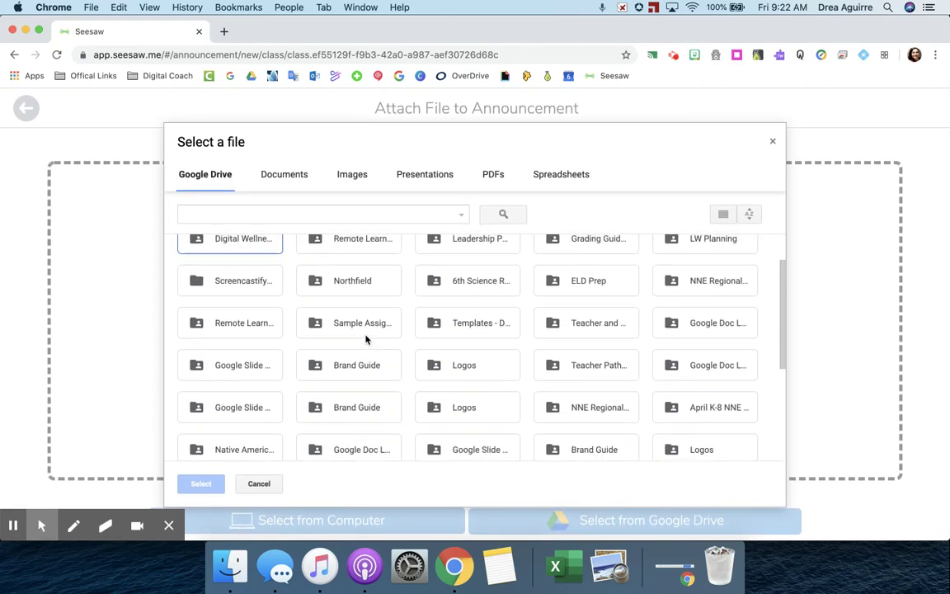
pyautogui.scroll(2, 366, 339)
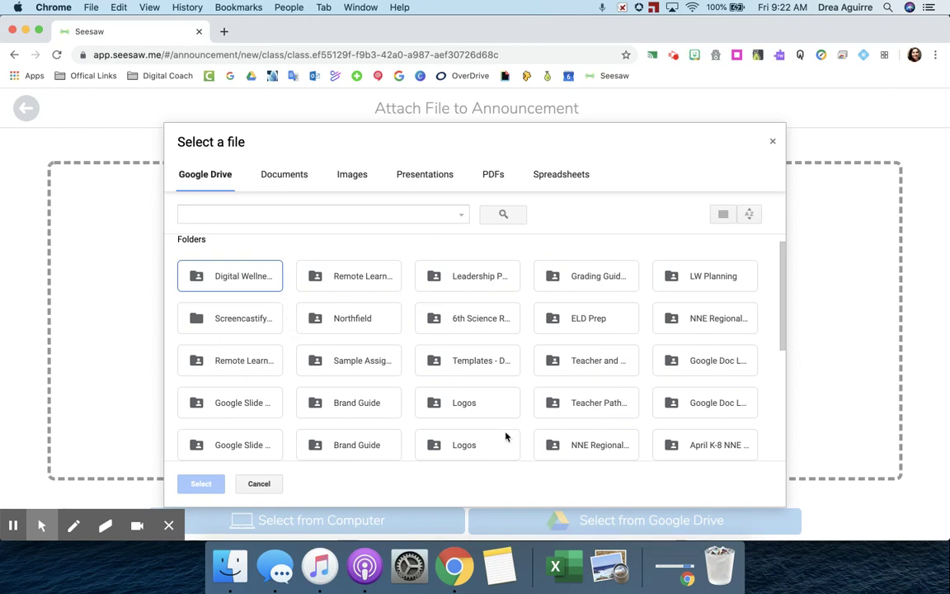
pyautogui.click(316, 211)
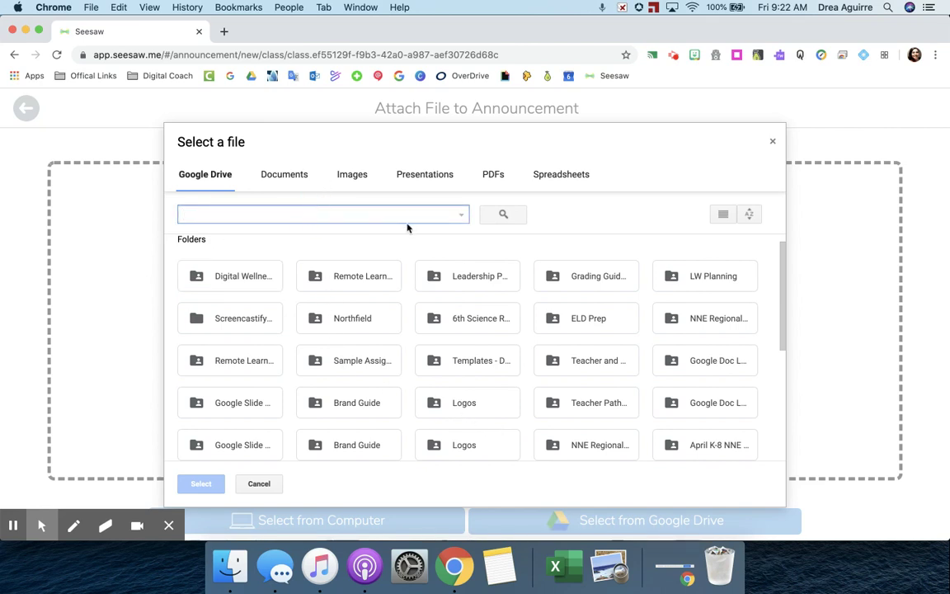
pyautogui.write('Scree')
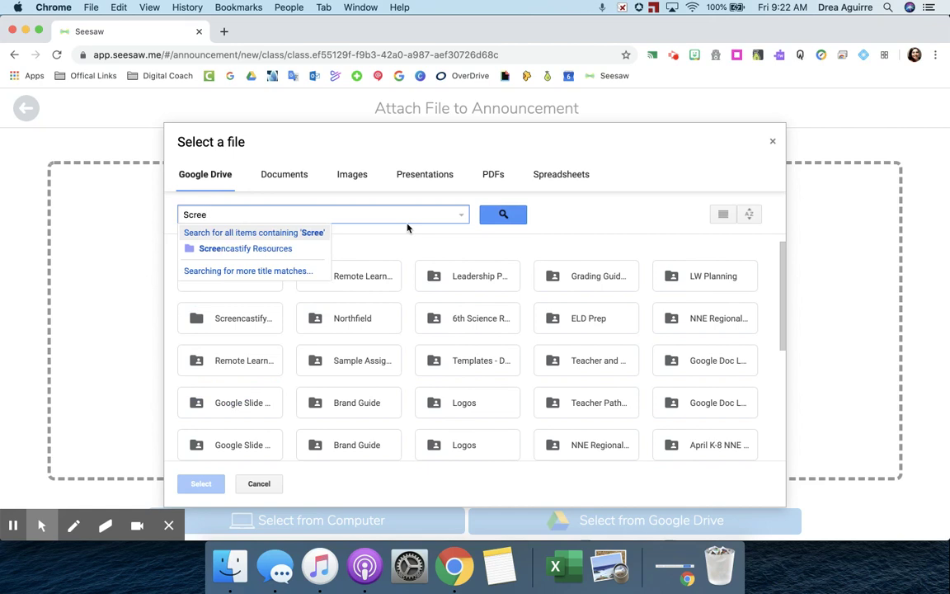
pyautogui.write('ncastify')
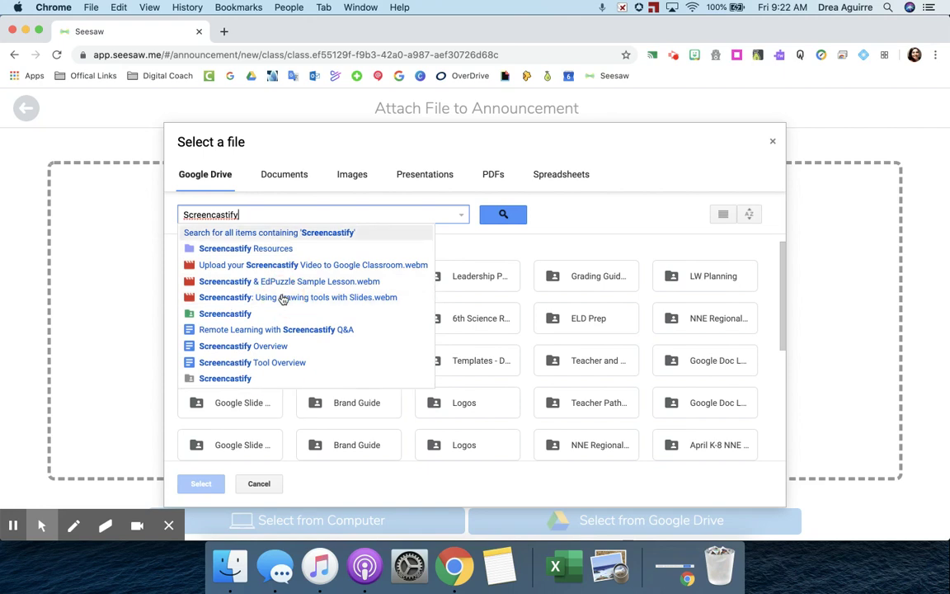
pyautogui.click(239, 297)
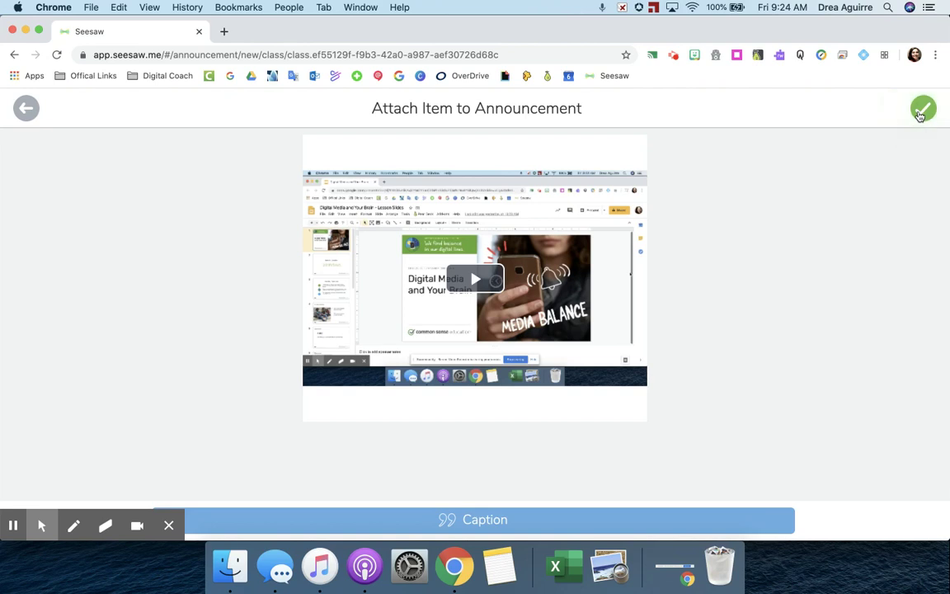
# Confirm the video, send the announcement now, and return to the class Journal.
pyautogui.click(922, 110)
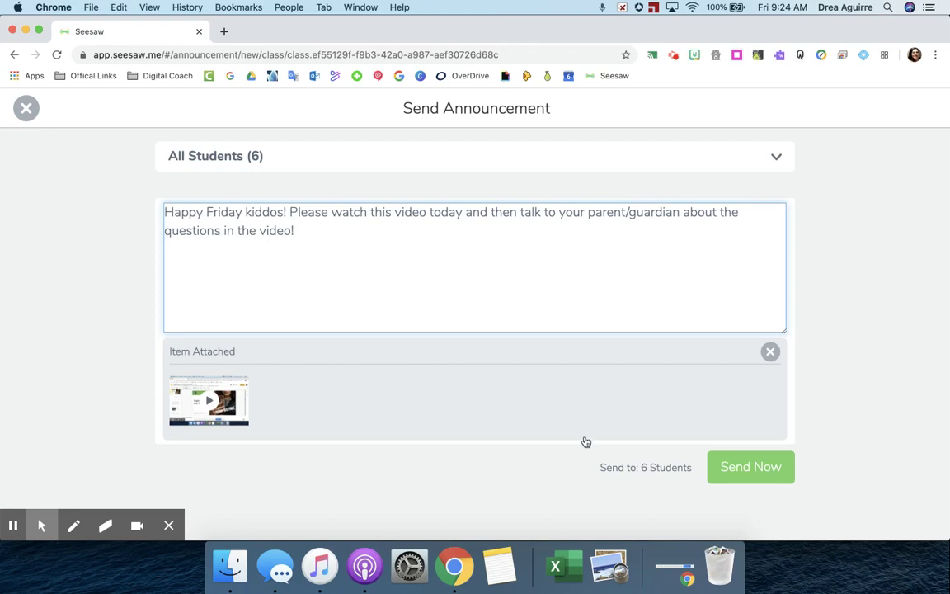
pyautogui.click(769, 476)
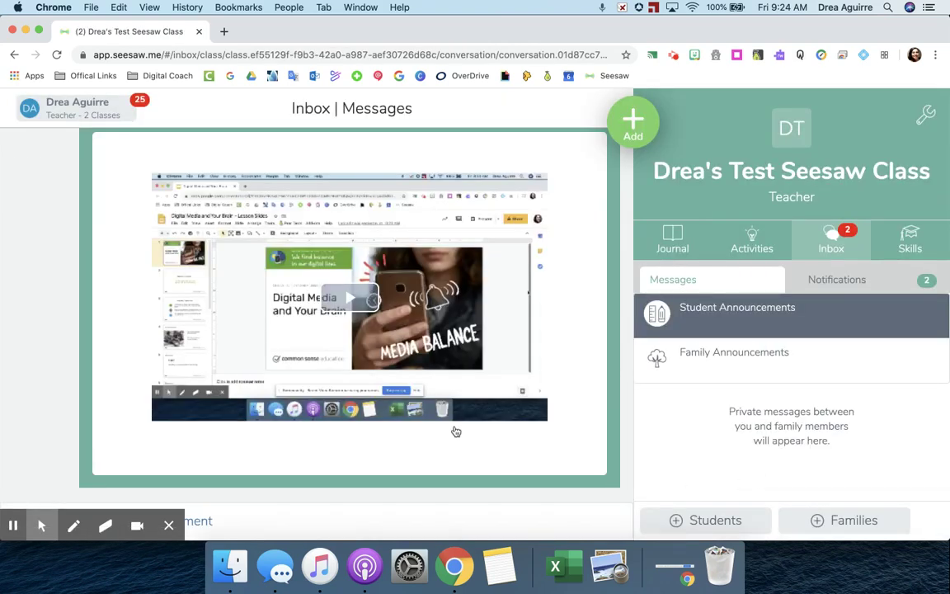
pyautogui.scroll(-3, 455, 430)
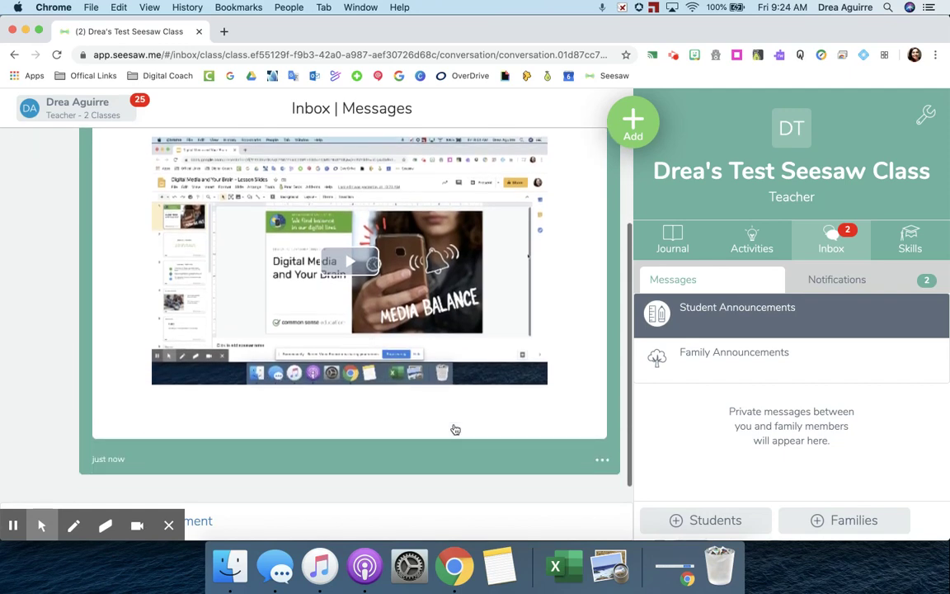
pyautogui.scroll(3, 455, 429)
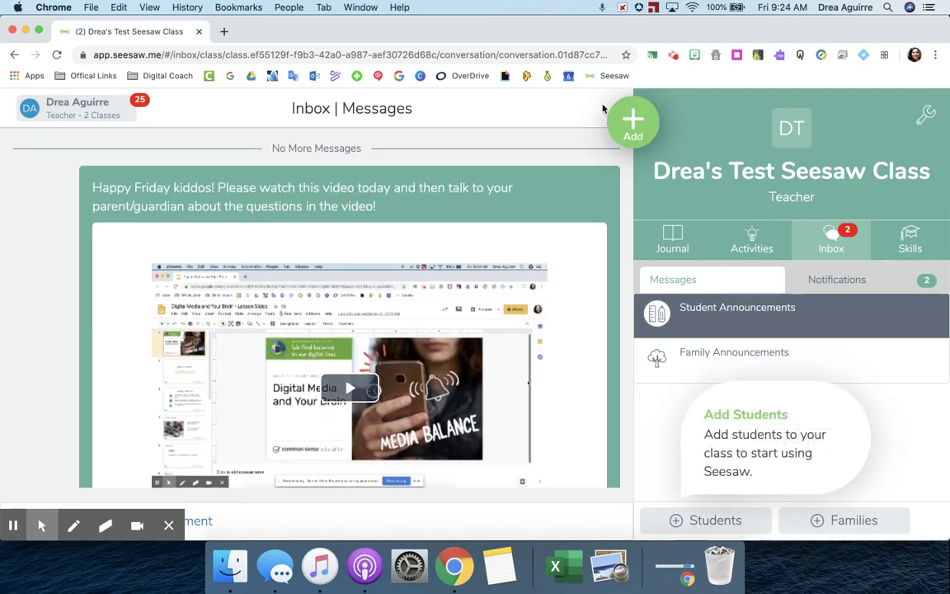
pyautogui.click(666, 237)
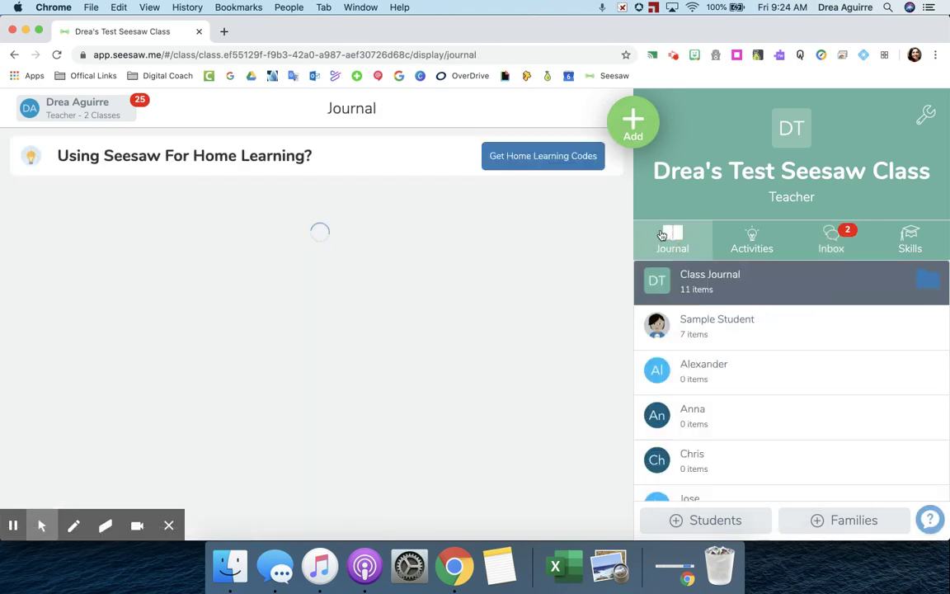
# Create a brand-new class activity named 'Screencastify Sample'.
pyautogui.click(629, 125)
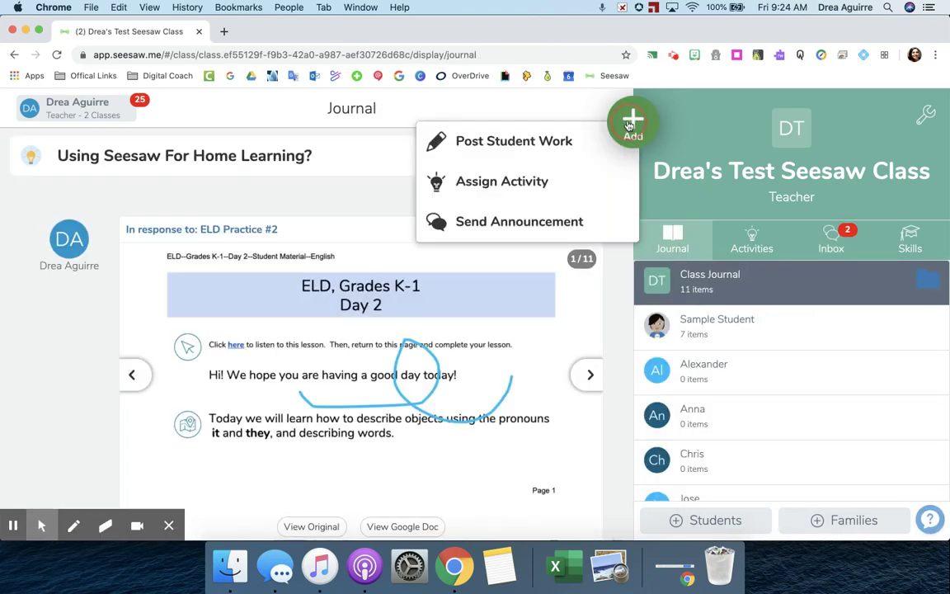
pyautogui.click(525, 189)
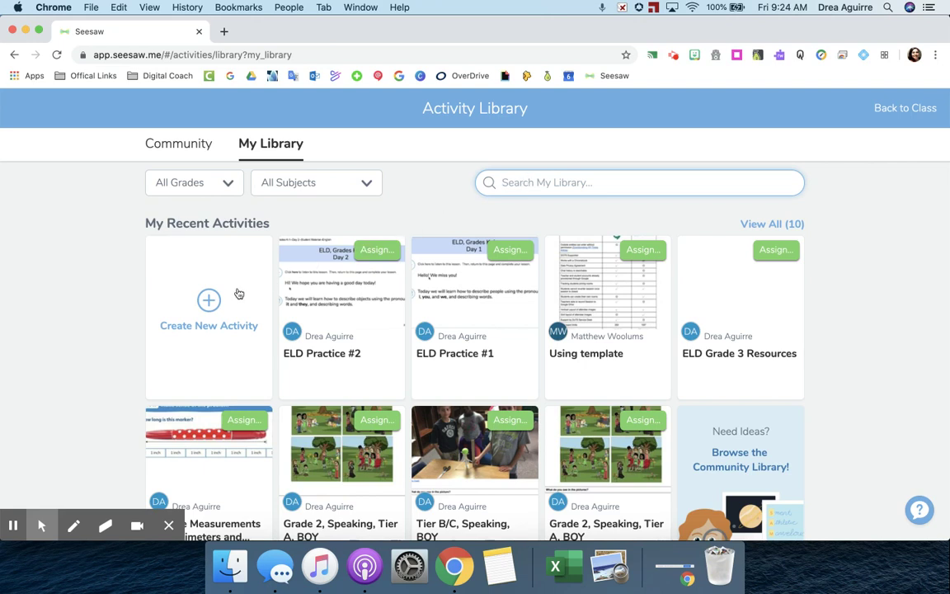
pyautogui.click(196, 295)
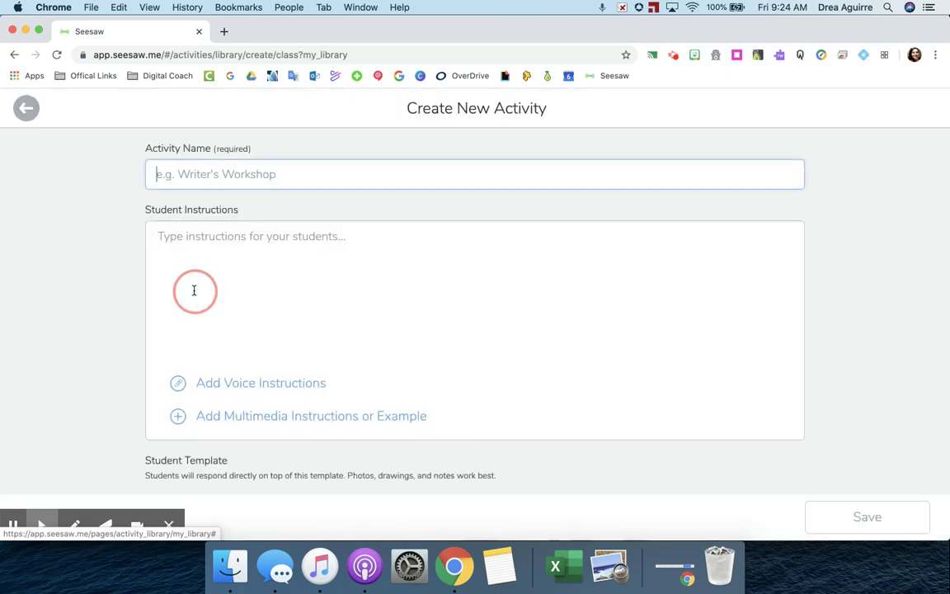
pyautogui.click(219, 187)
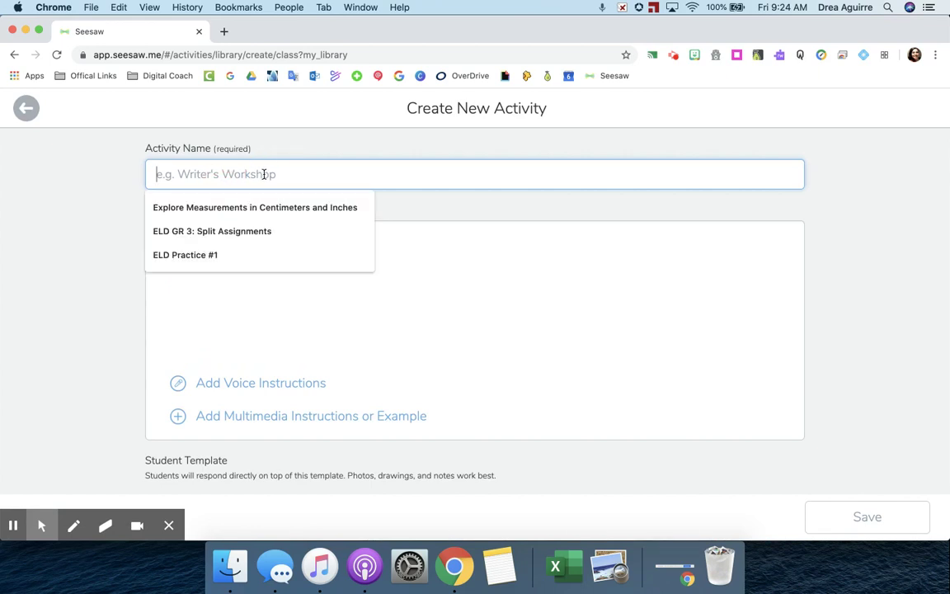
pyautogui.write('Screencastify Sample')
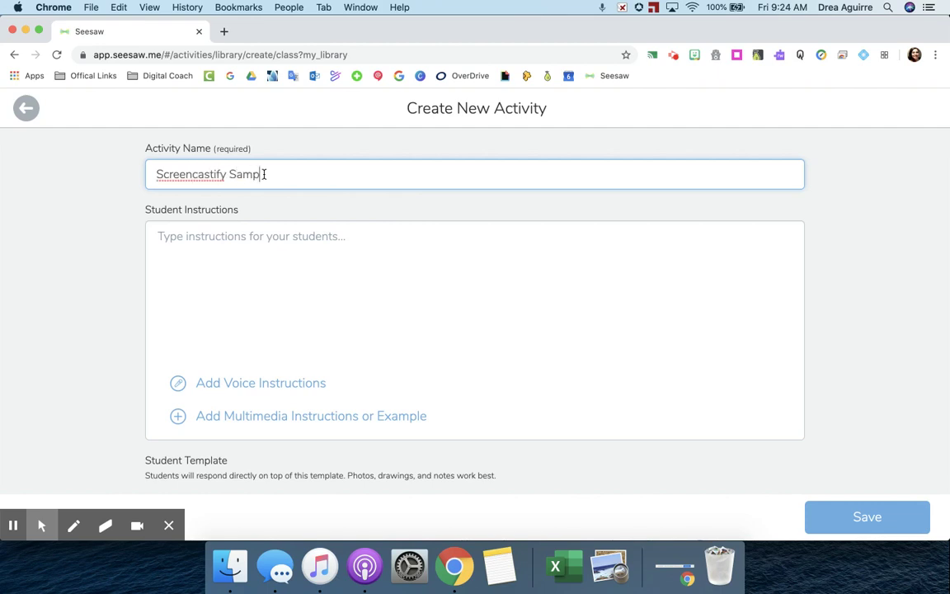
# Set student instructions to 'Please watch the video and then draw, record or type your response!'.
pyautogui.click(254, 252)
pyautogui.write('P')
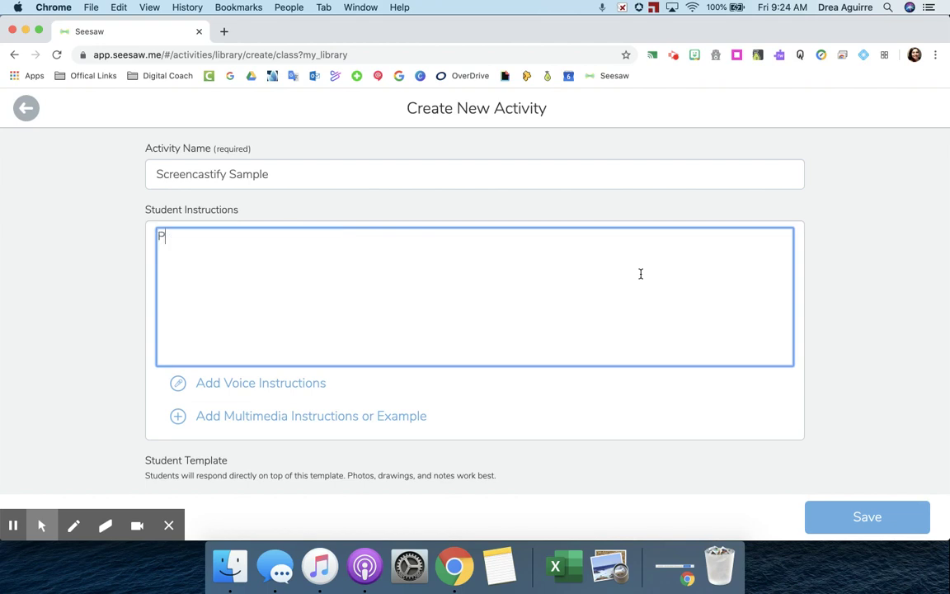
pyautogui.write('lease watch the video and ')
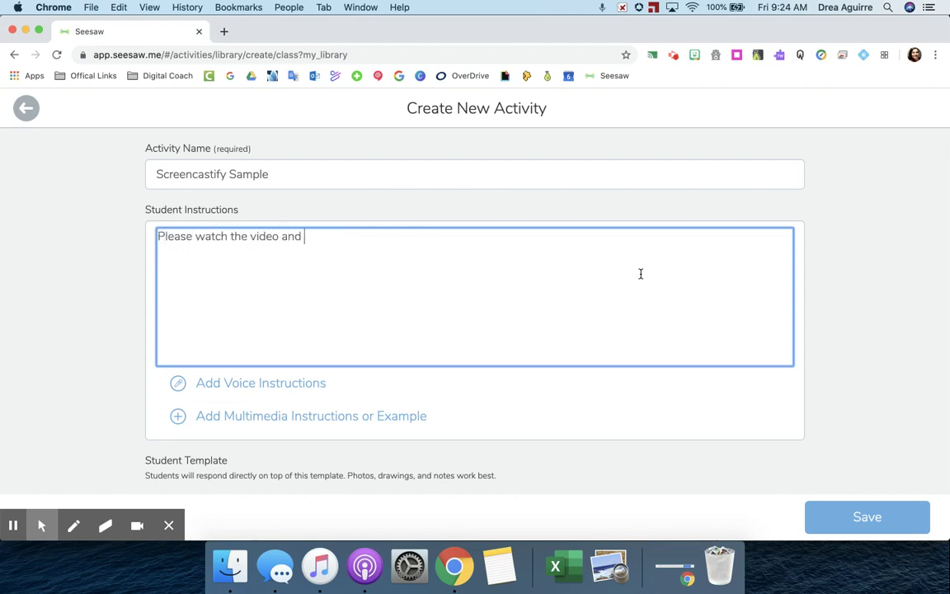
pyautogui.write('then draw, rrecord')
pyautogui.press('BackSpace')
pyautogui.press('BackSpace')
pyautogui.press('BackSpace')
pyautogui.press('BackSpace')
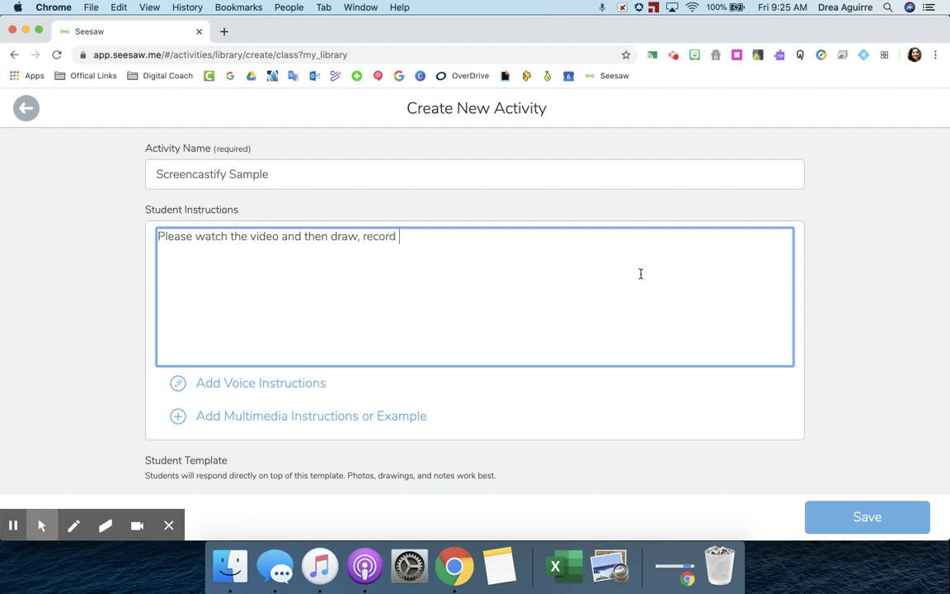
pyautogui.write('pe your p')
pyautogui.press('BackSpace')
pyautogui.write('response!')
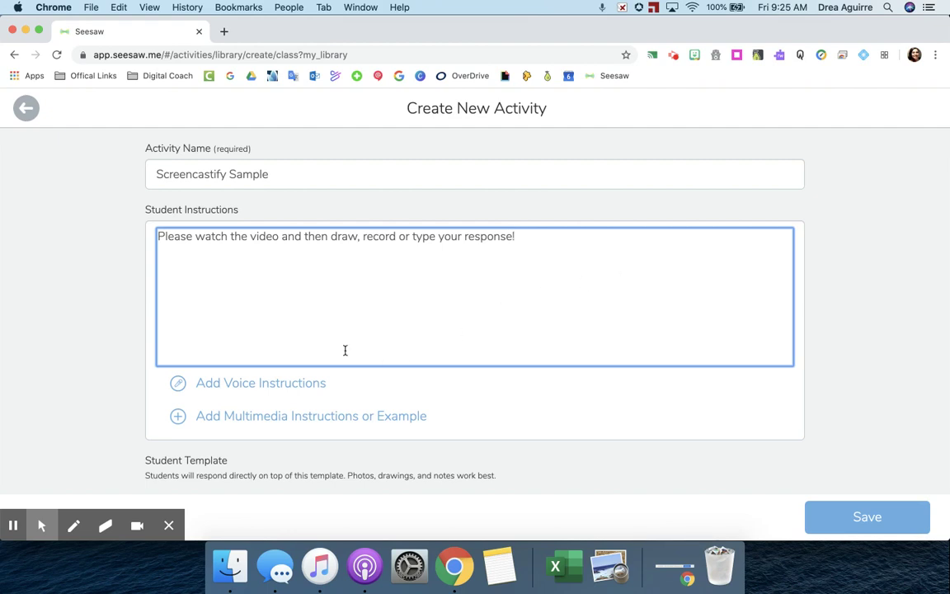
# Add the Screencastify drawing tools with Slides video from Google Drive as the activity's example.
pyautogui.click(282, 428)
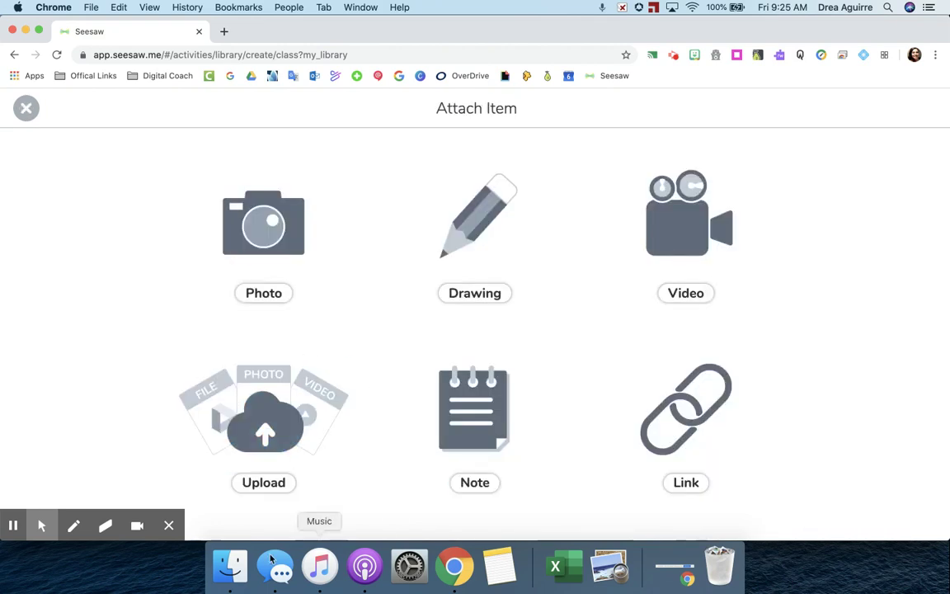
pyautogui.click(273, 416)
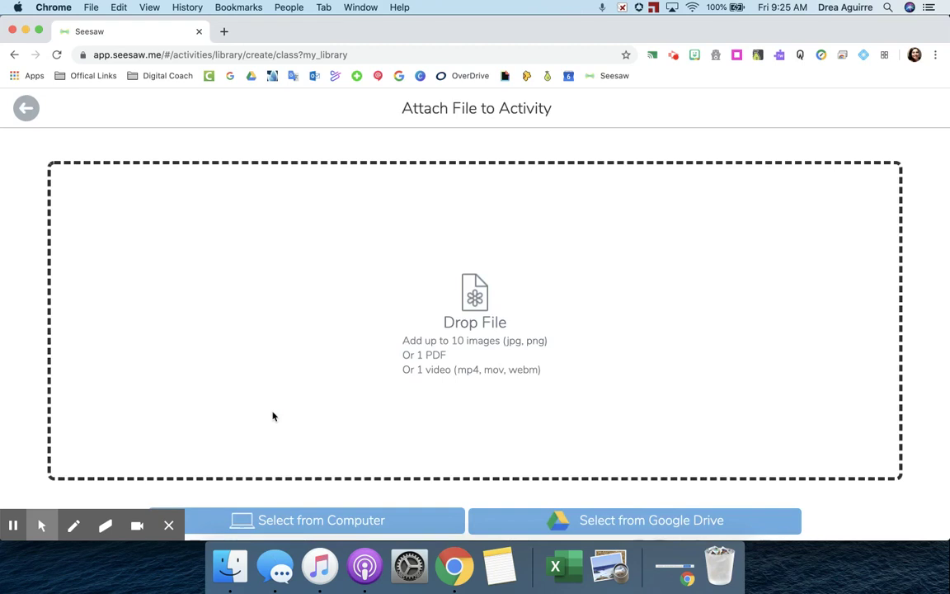
pyautogui.click(648, 521)
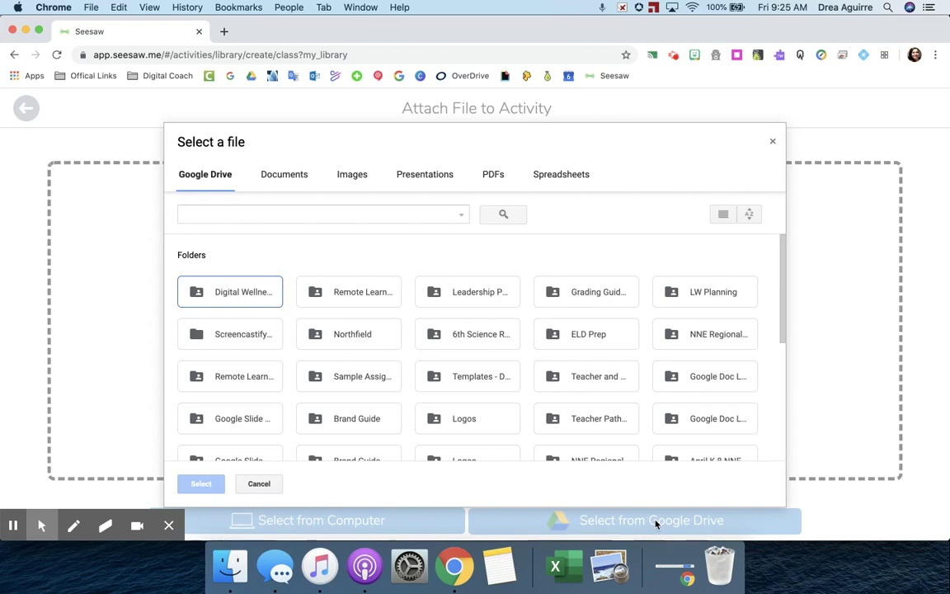
pyautogui.click(316, 214)
pyautogui.write('Screencastify')
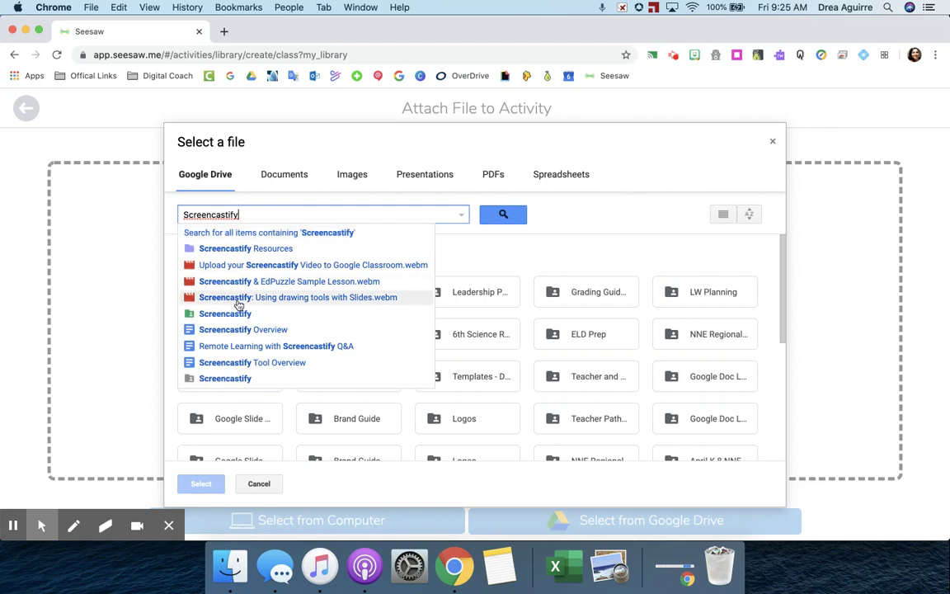
pyautogui.click(239, 305)
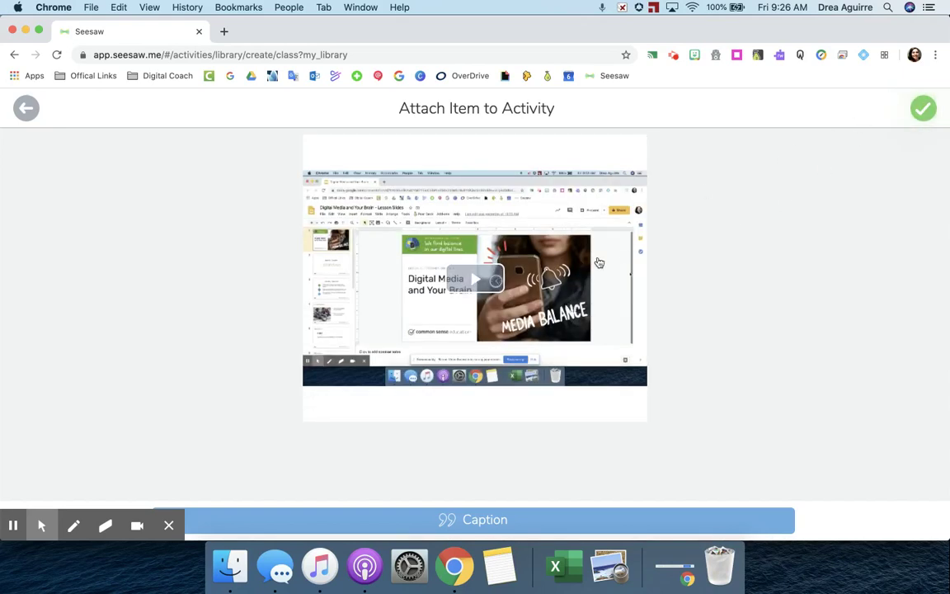
# Confirm the attached video and save the Screencastify Sample activity.
pyautogui.click(923, 109)
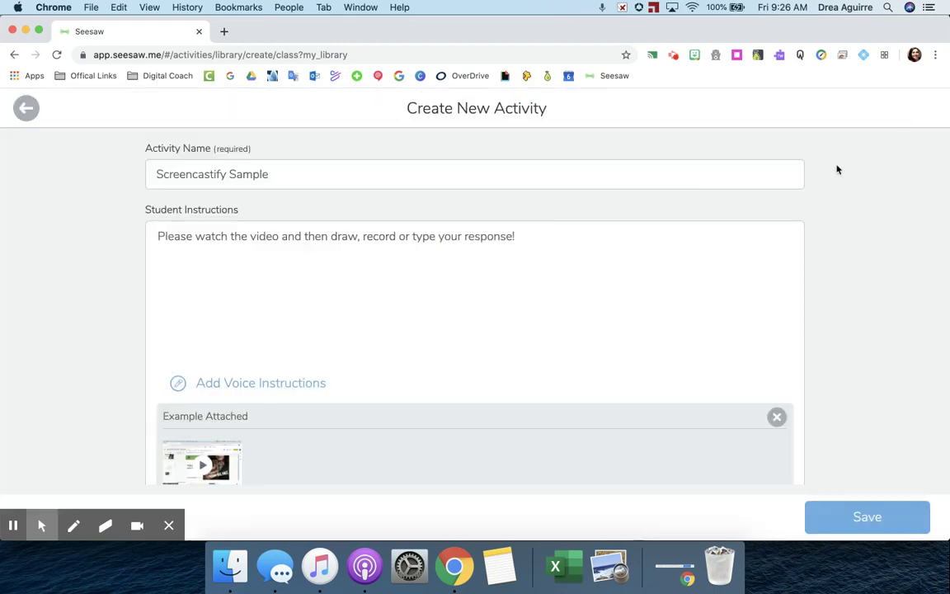
pyautogui.scroll(-5, 507, 378)
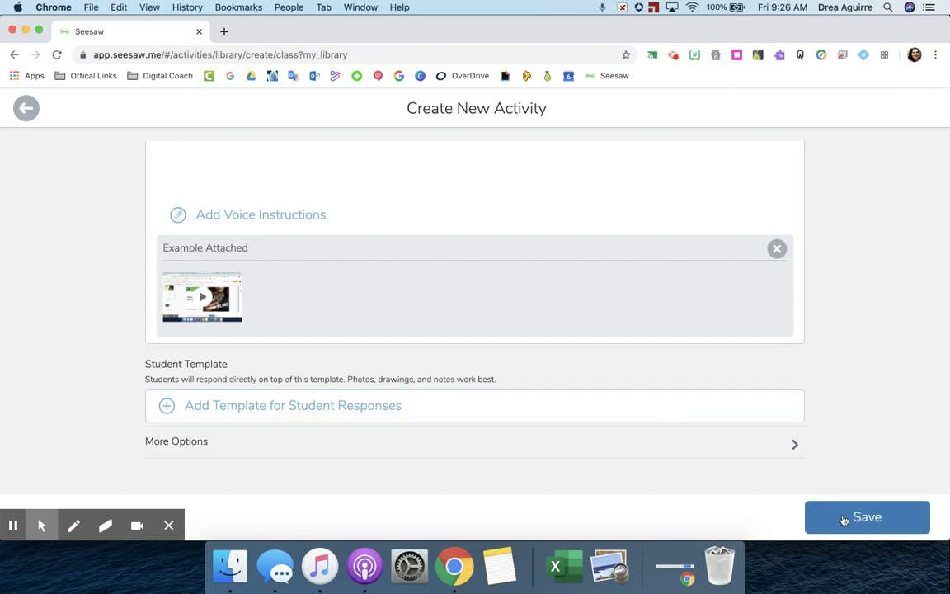
pyautogui.click(851, 532)
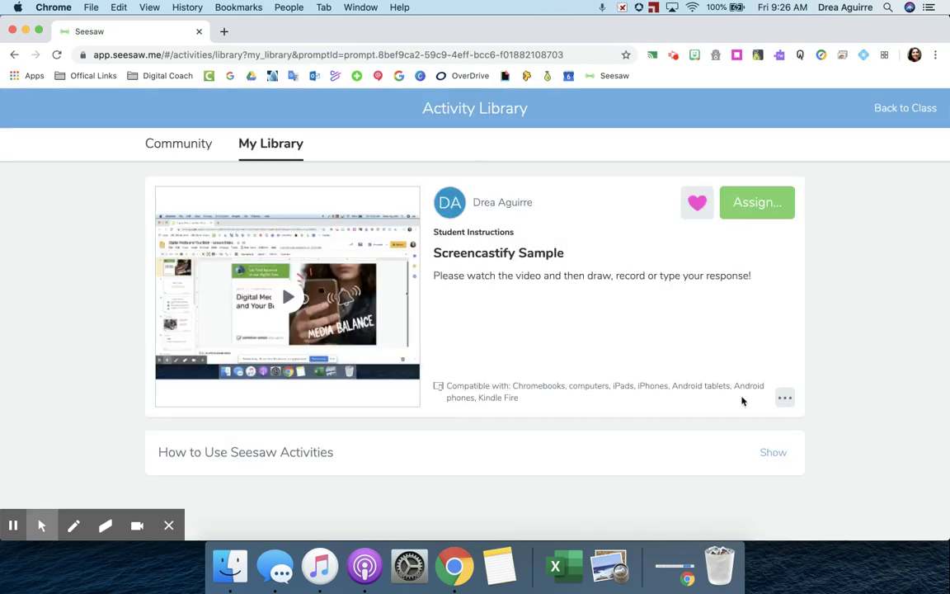
# Assign the activity to the six-student test class, decline teacher emails, and go back to the class.
pyautogui.click(776, 214)
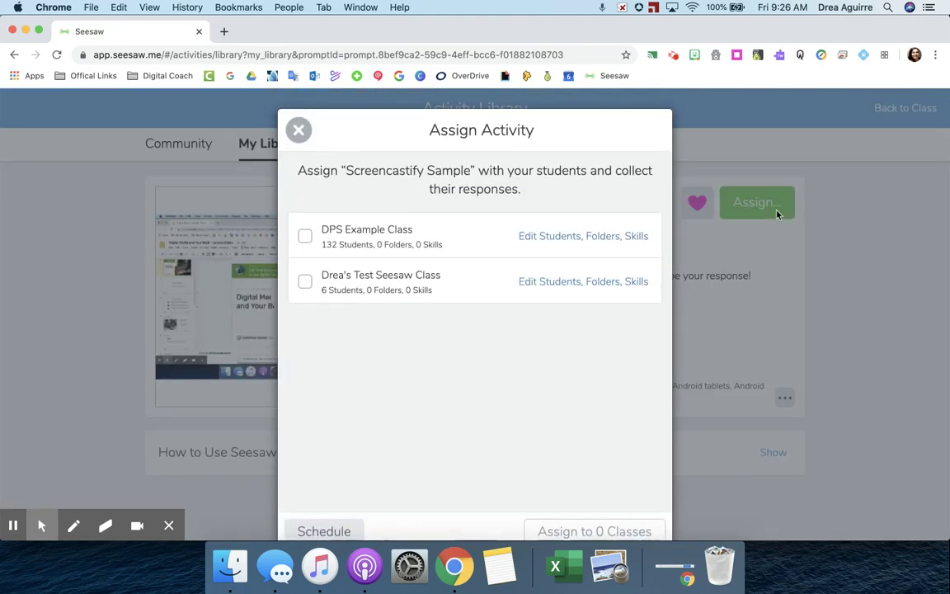
pyautogui.click(309, 282)
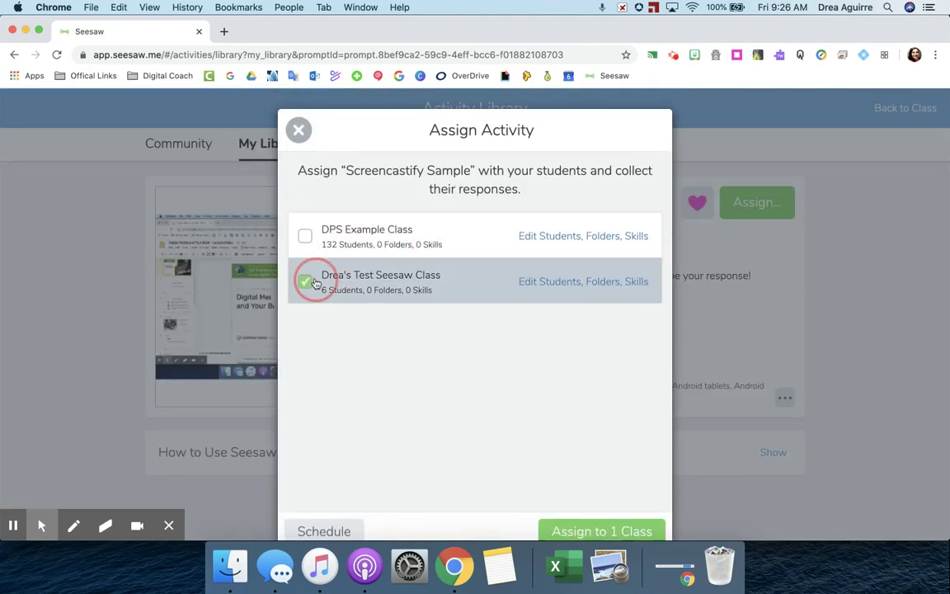
pyautogui.scroll(-2, 339, 363)
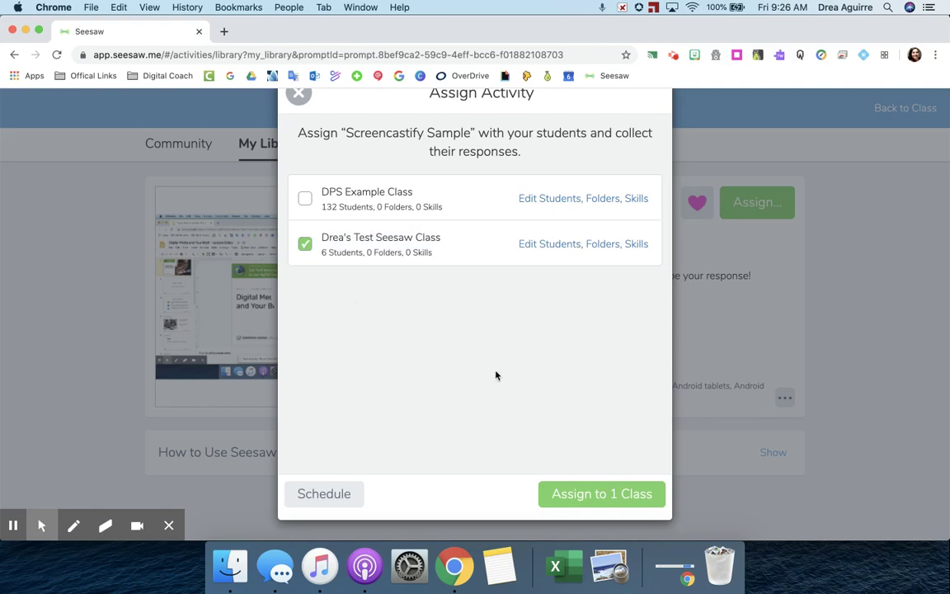
pyautogui.click(587, 495)
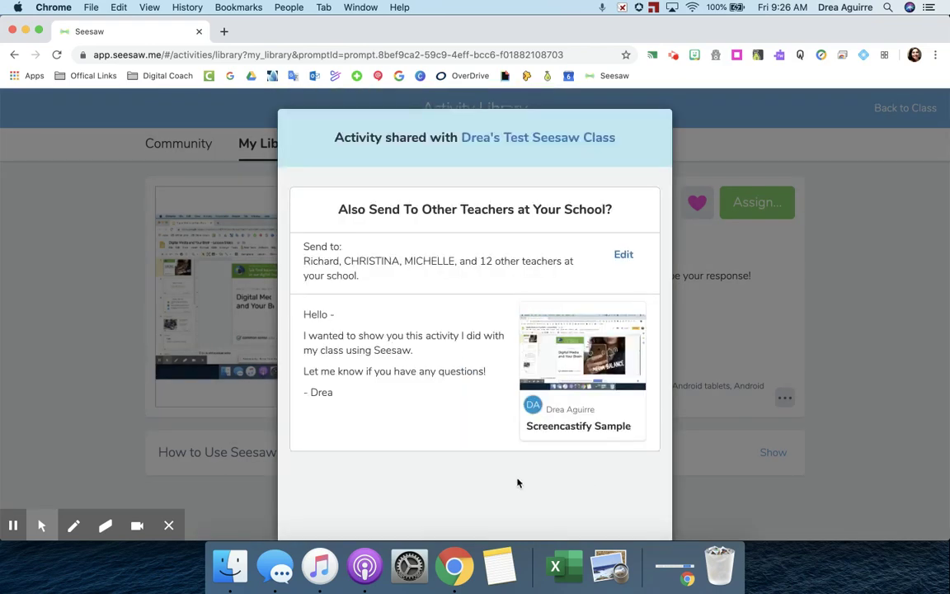
pyautogui.scroll(-3, 518, 465)
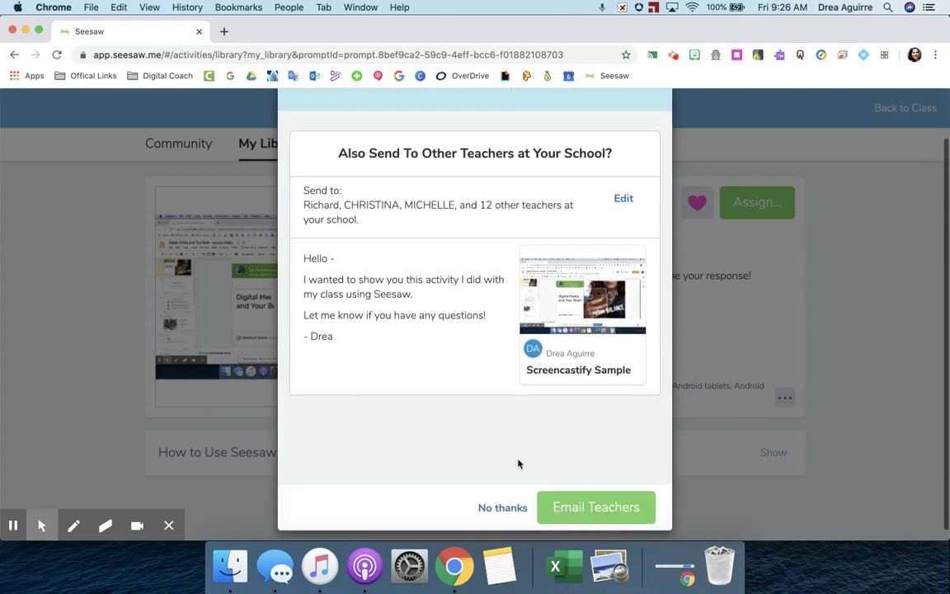
pyautogui.scroll(-3, 517, 464)
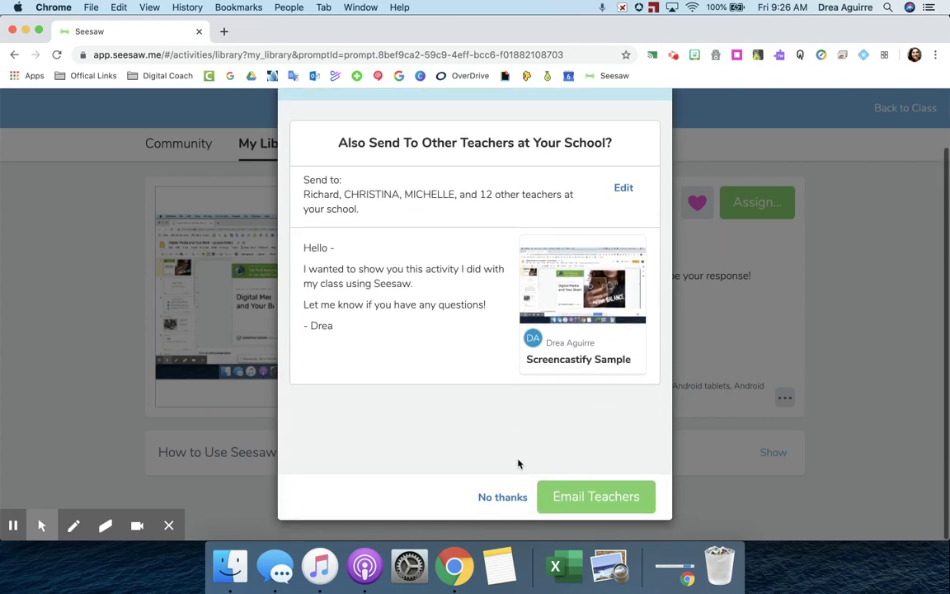
pyautogui.click(501, 497)
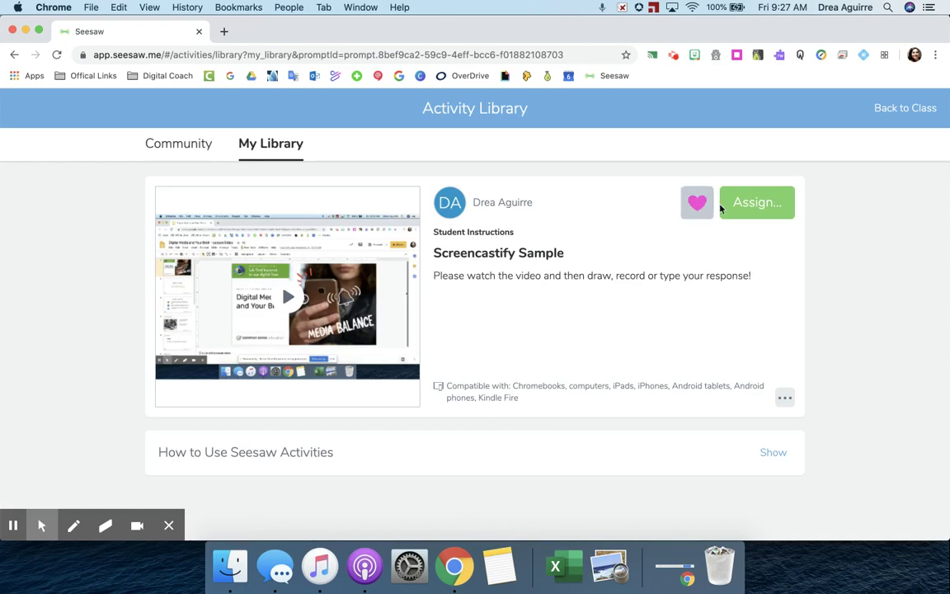
pyautogui.click(910, 110)
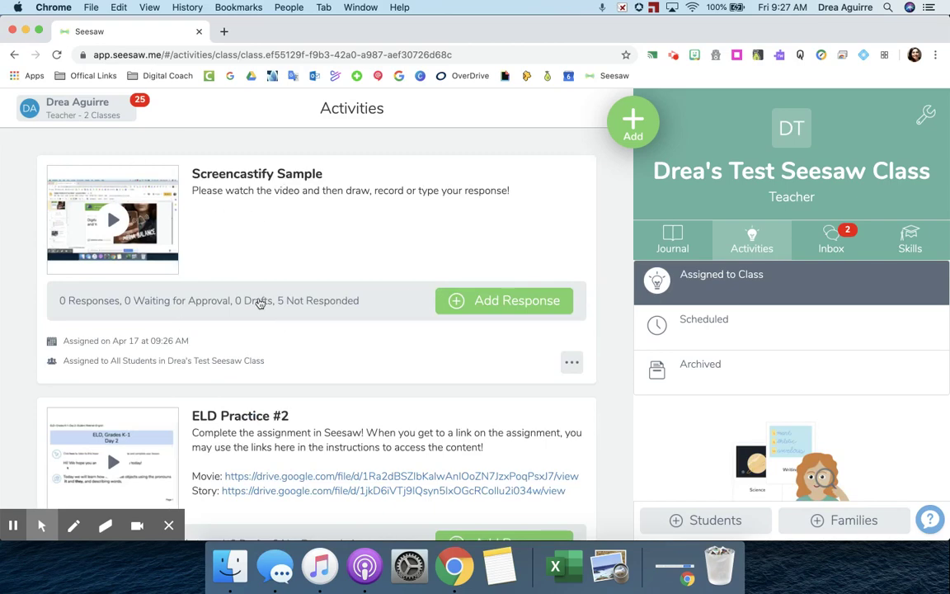
# As Sample Student, view the activity's instructions, play the attached video, then close the player and instructions.
pyautogui.click(491, 305)
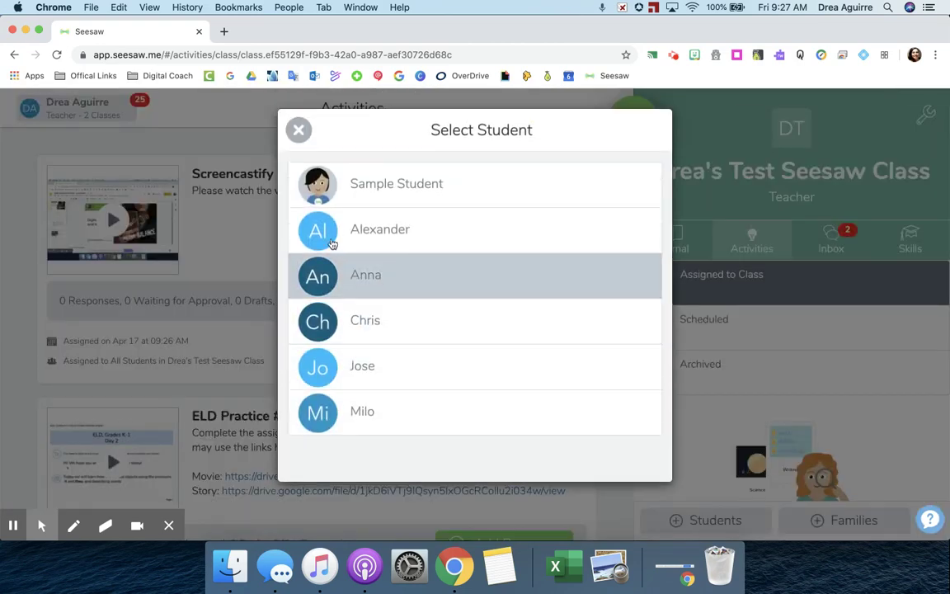
pyautogui.click(348, 185)
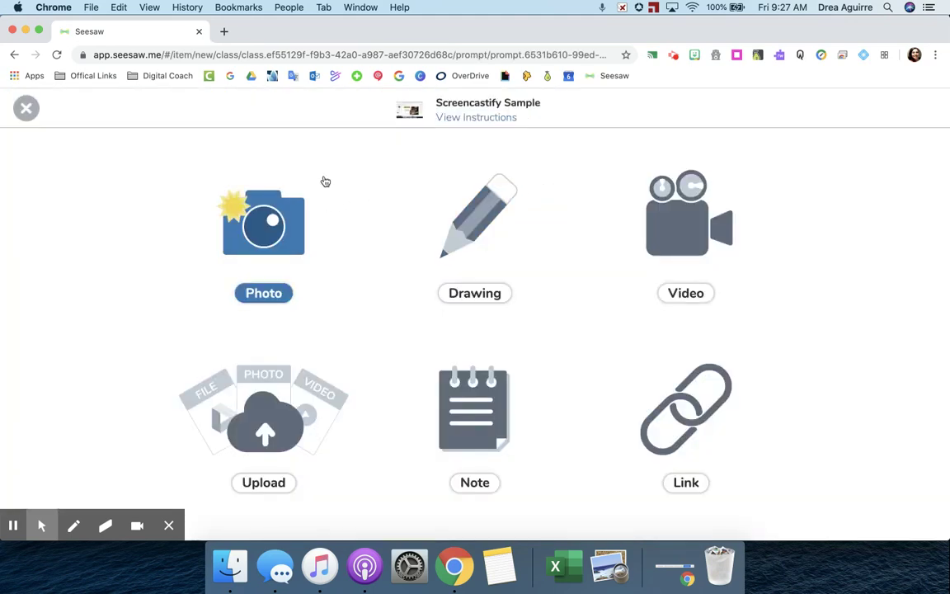
pyautogui.click(494, 113)
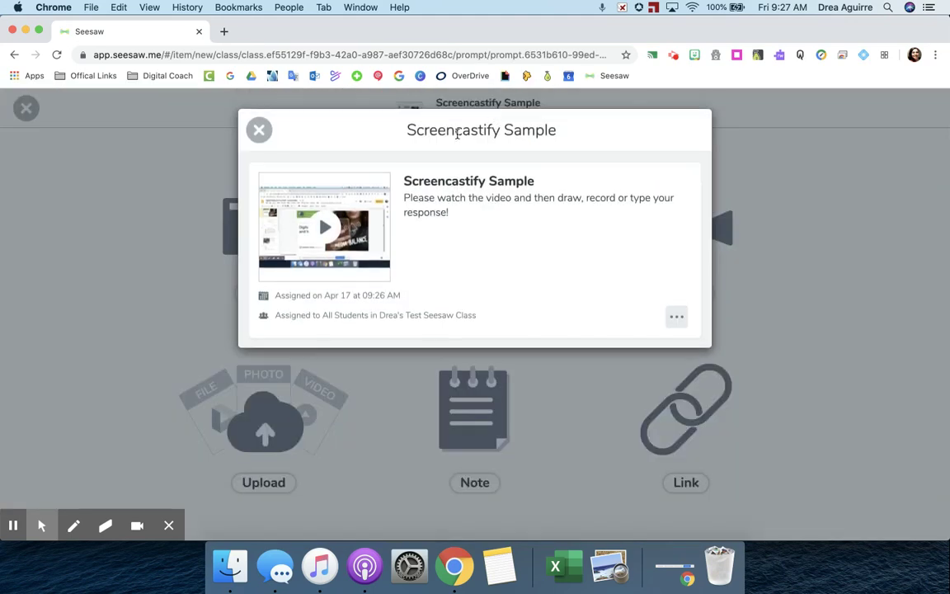
pyautogui.click(311, 256)
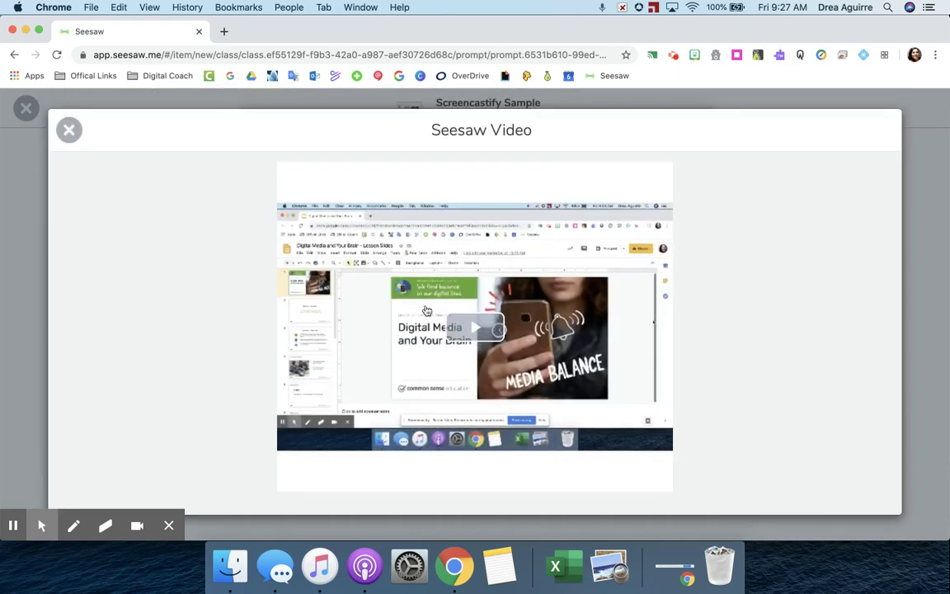
pyautogui.click(485, 339)
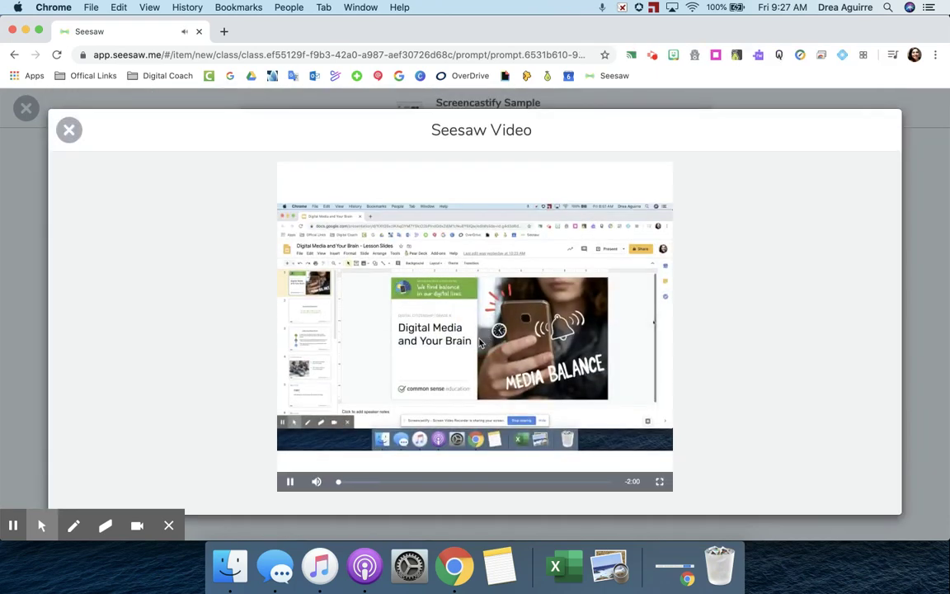
pyautogui.click(61, 132)
pyautogui.click(259, 130)
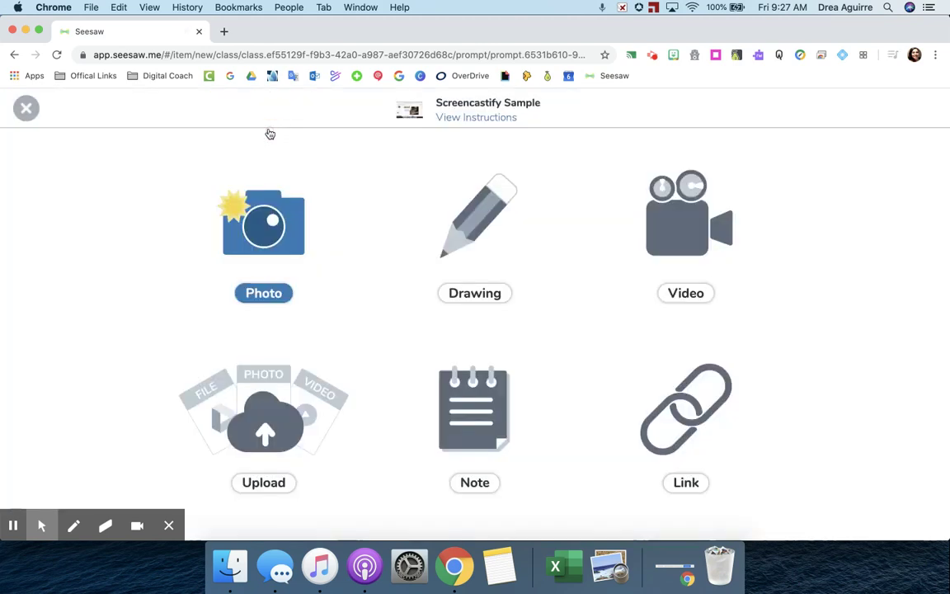
# Start a new Sample Student drawing response and draw a blue looping line on the canvas.
pyautogui.click(28, 108)
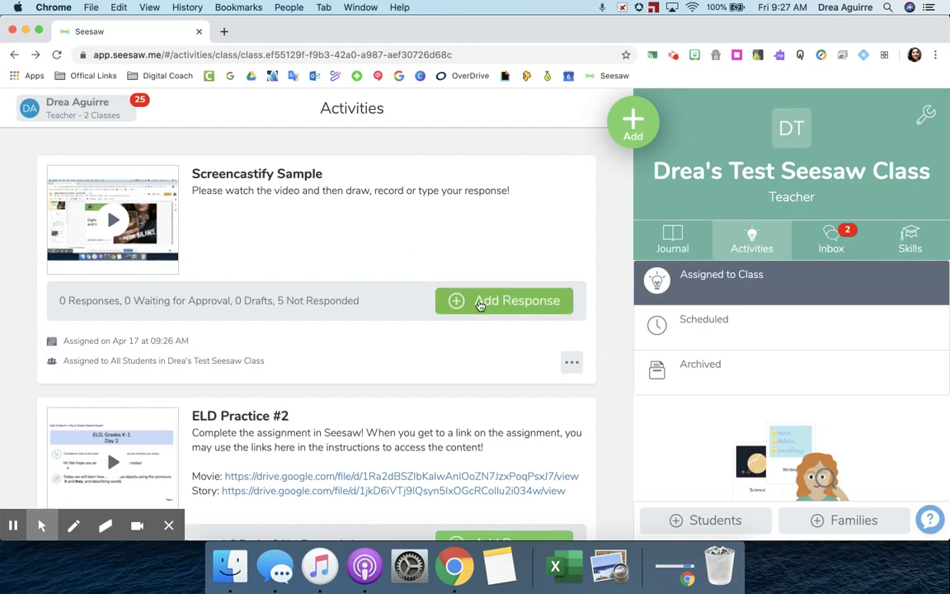
pyautogui.click(482, 301)
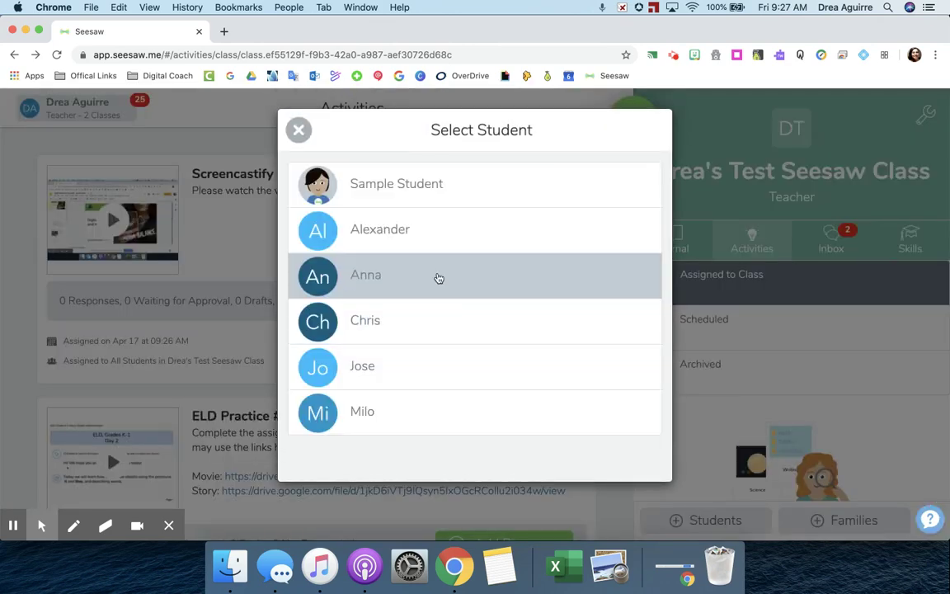
pyautogui.click(426, 193)
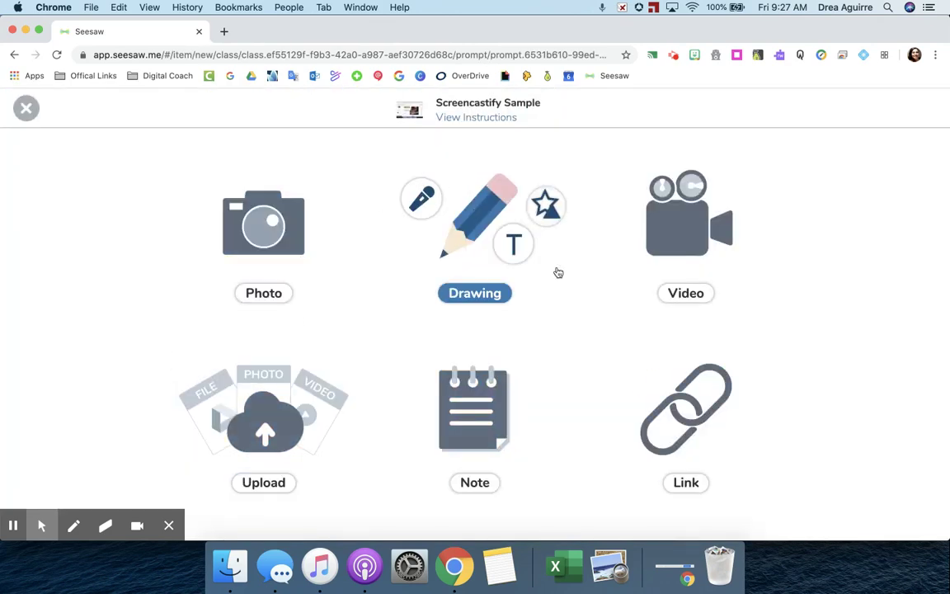
pyautogui.click(496, 289)
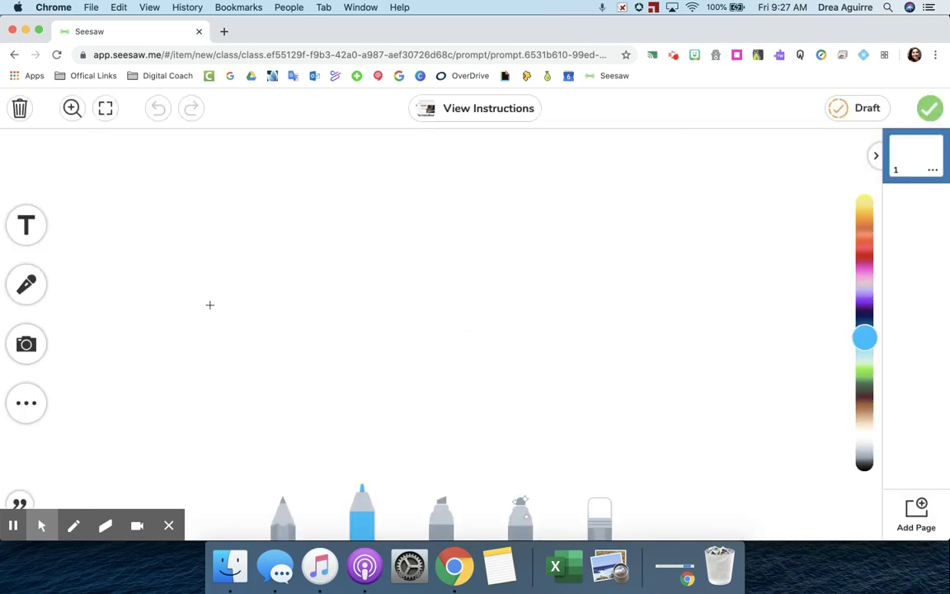
pyautogui.moveTo(210, 305)
pyautogui.mouseDown()
pyautogui.moveTo(416, 282)
pyautogui.moveTo(638, 417)
pyautogui.moveTo(544, 466)
pyautogui.mouseUp()
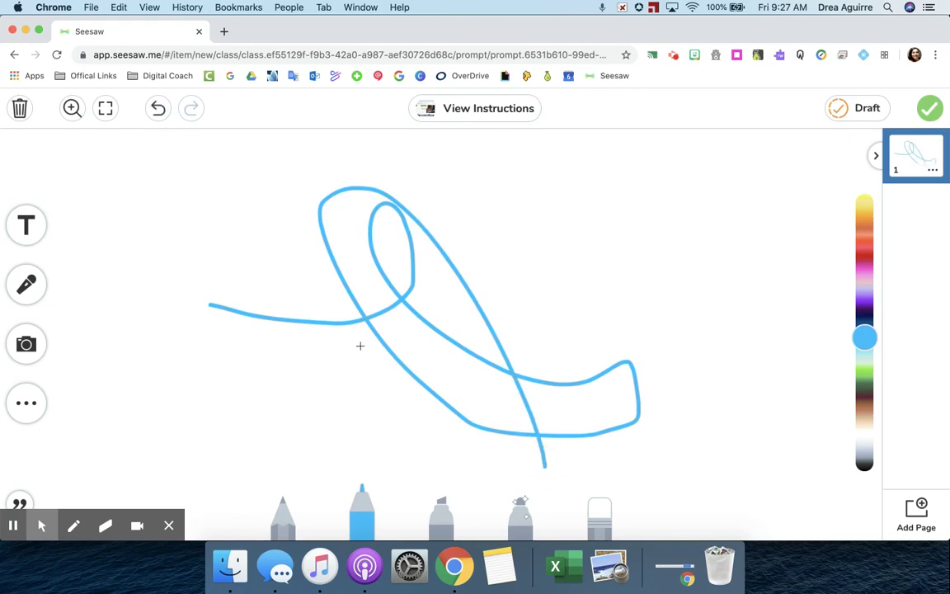